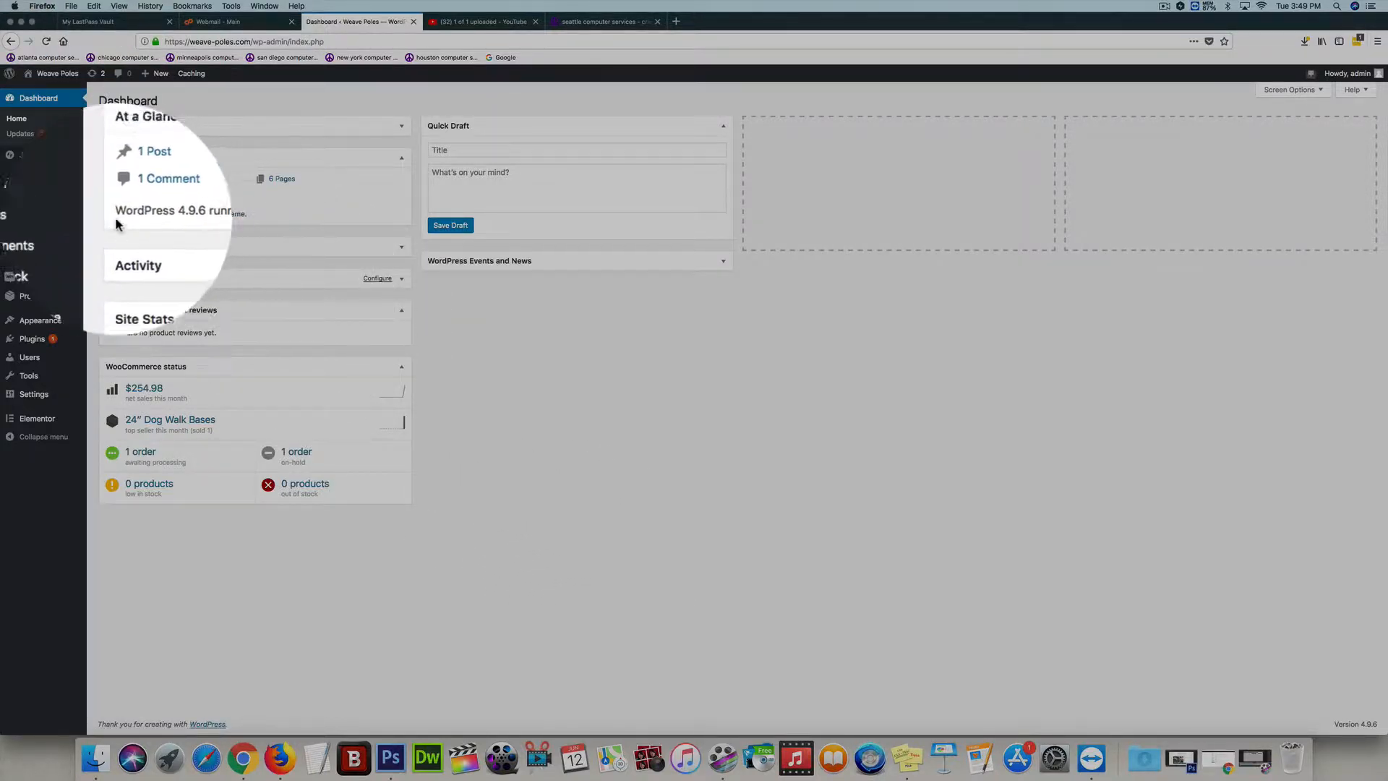
mouse_move(53, 219)
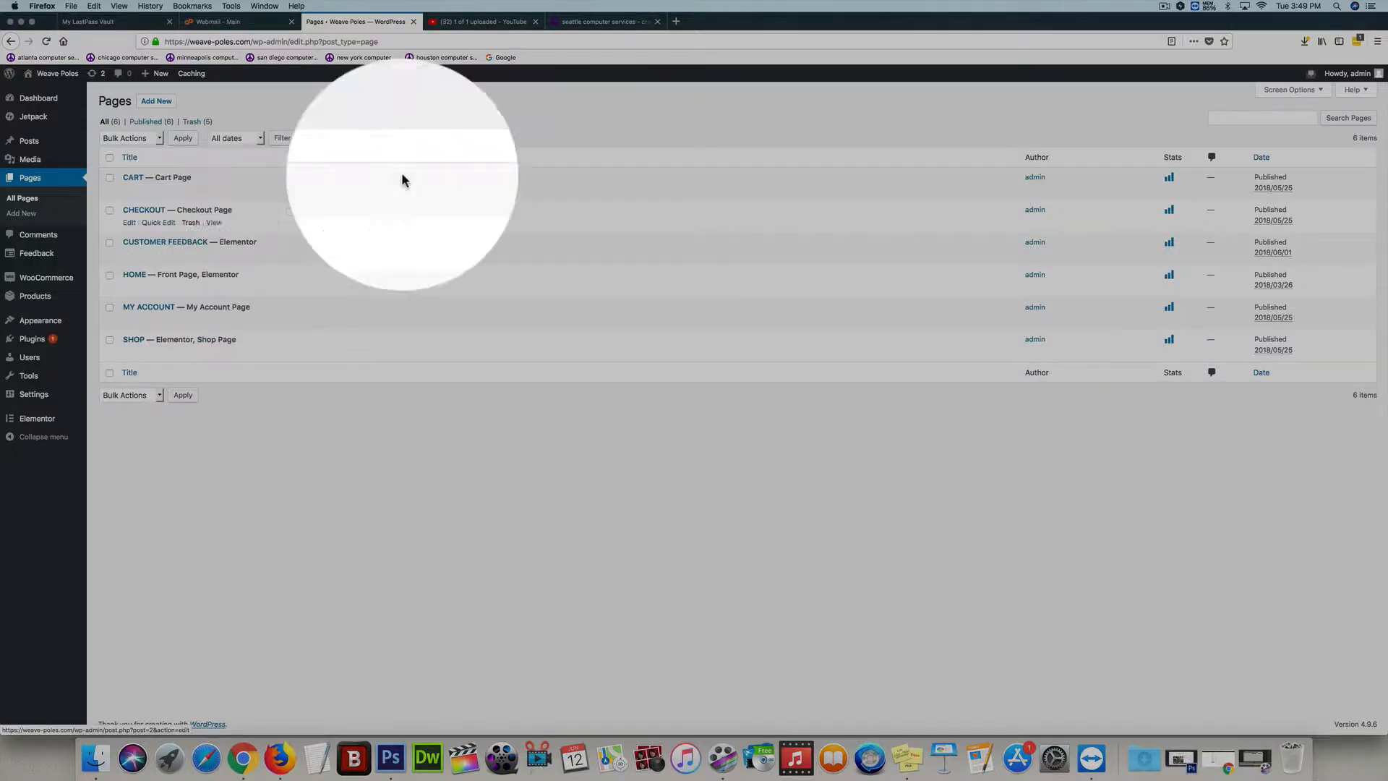
left_click(533, 37)
left_click(537, 37)
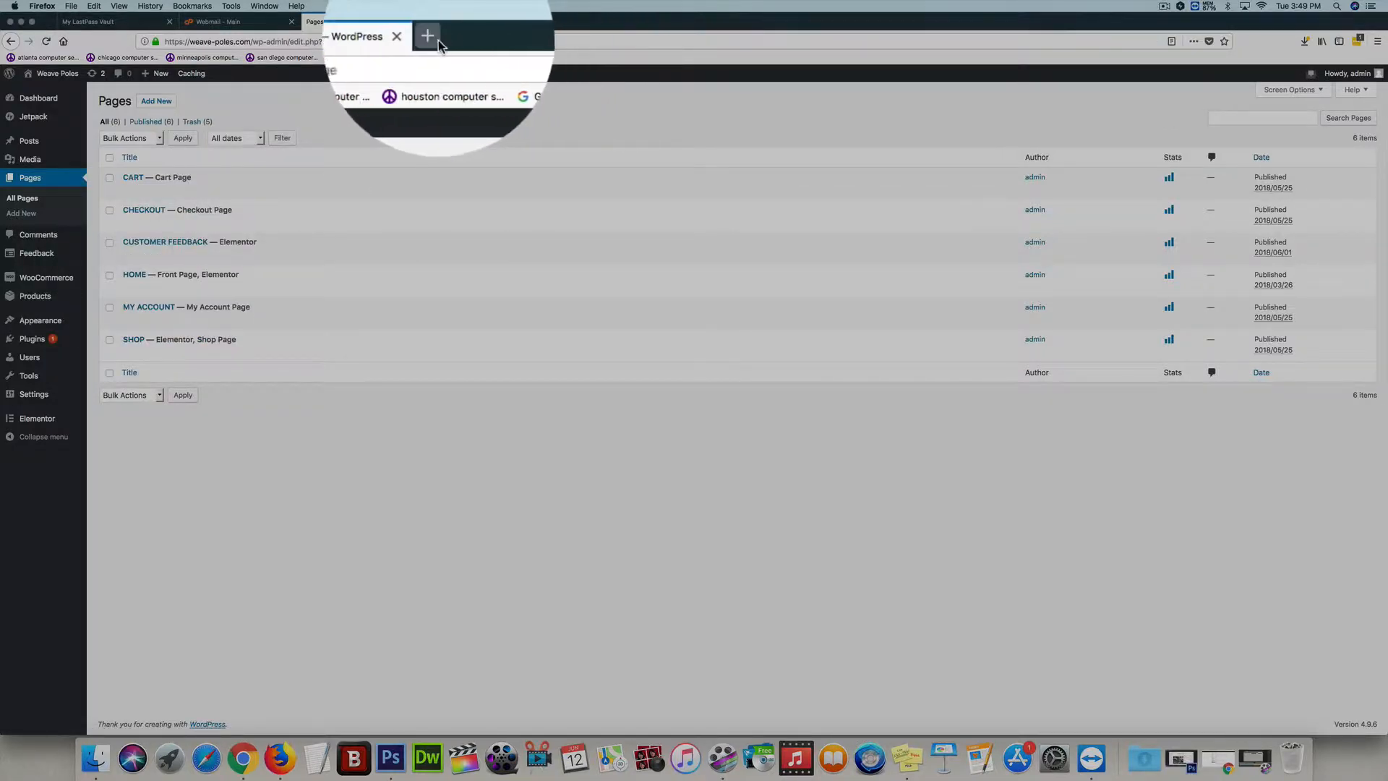
left_click(436, 39)
type("ww")
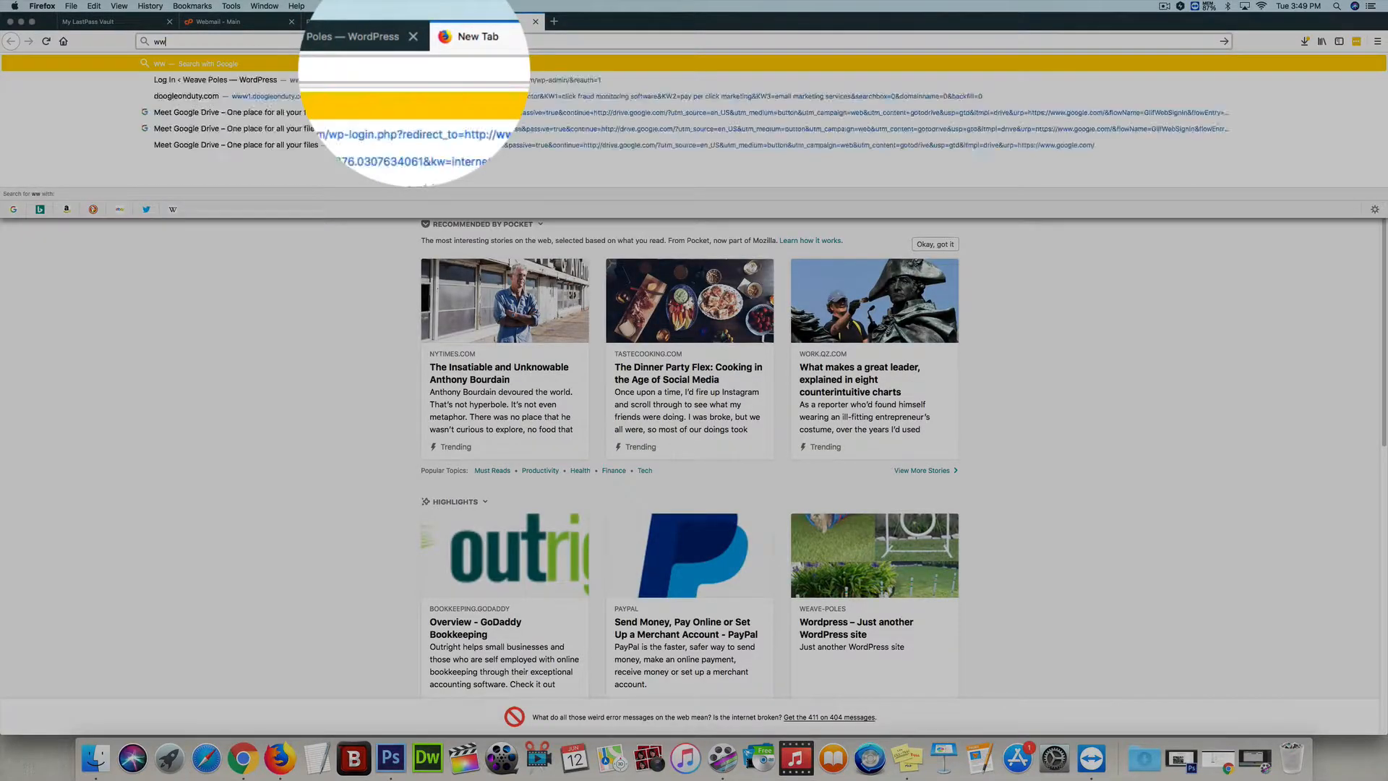
type("w.weave")
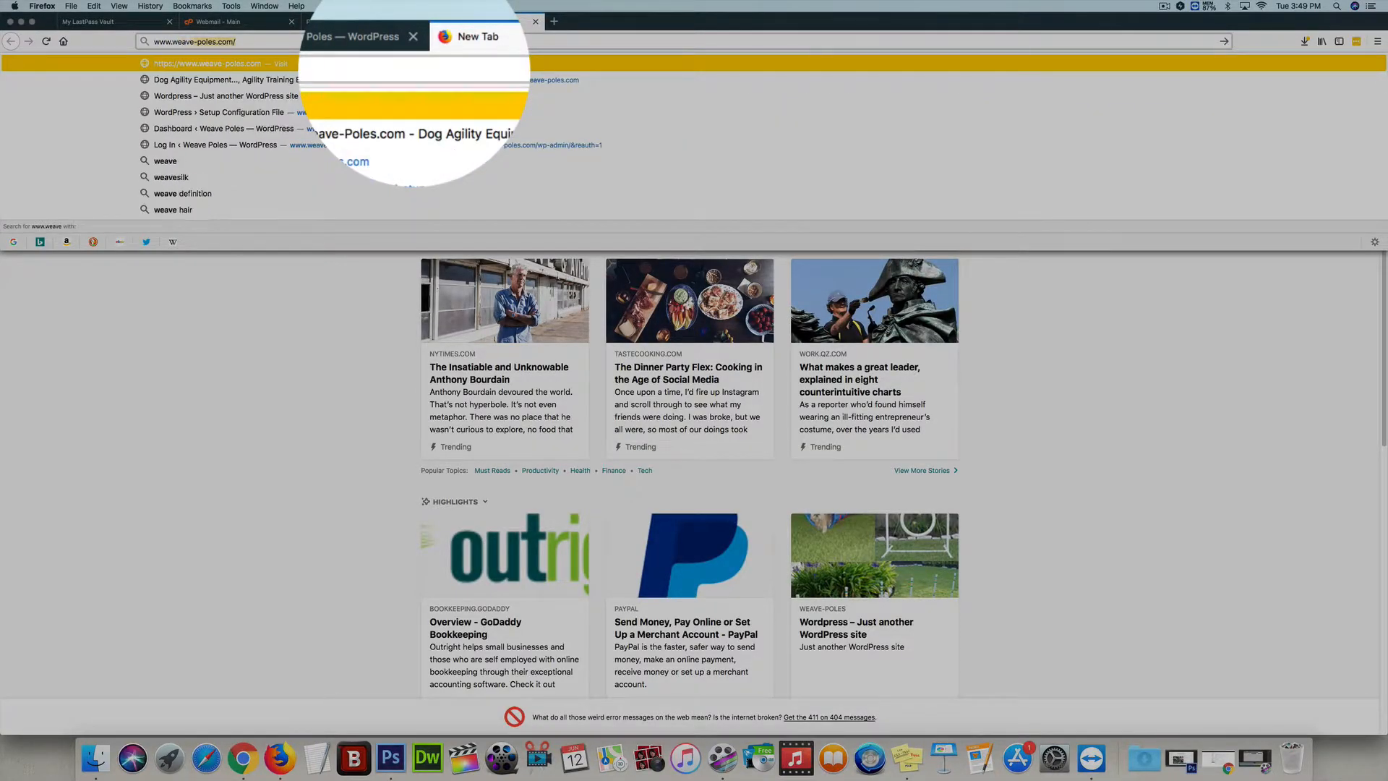
key("Return")
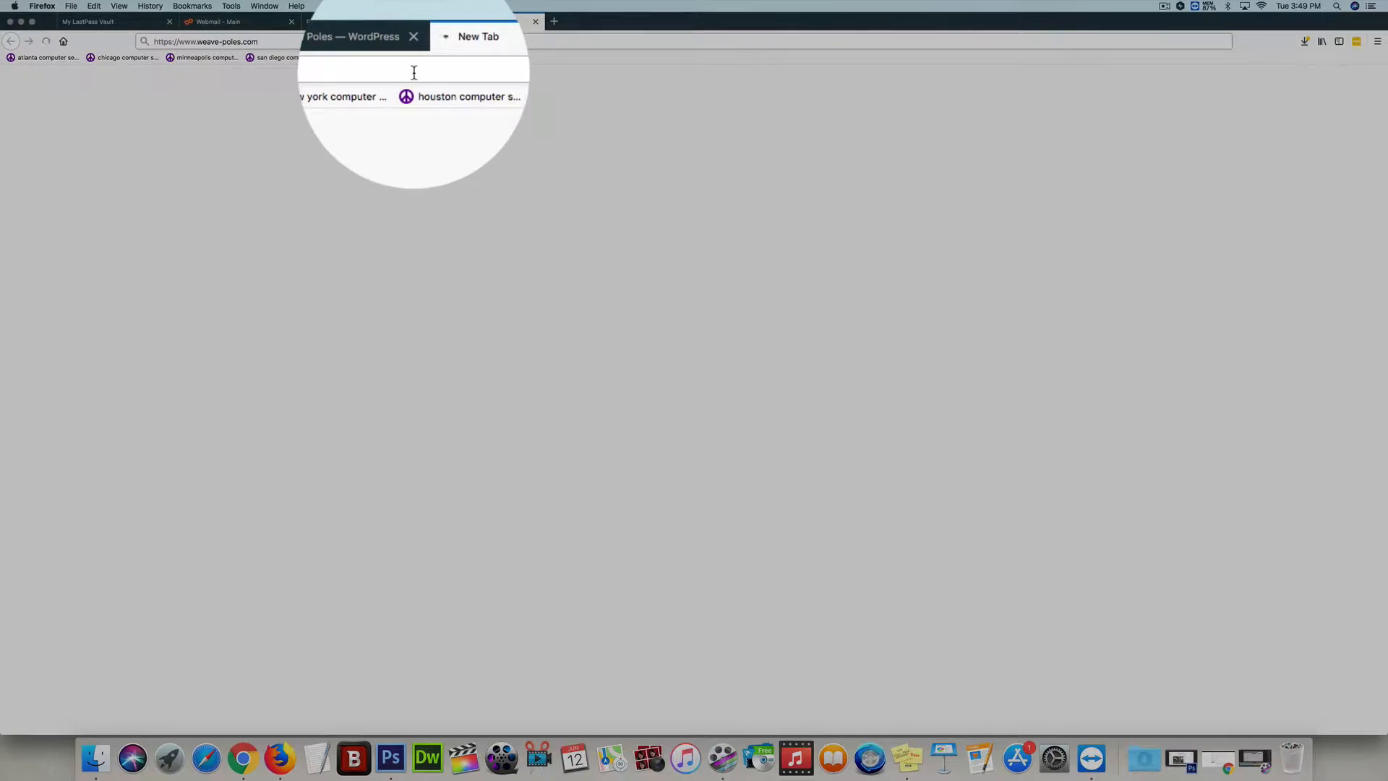
Check the live home page, and open the HOME page from the Pages list for editing with Elementor
left_click(394, 21)
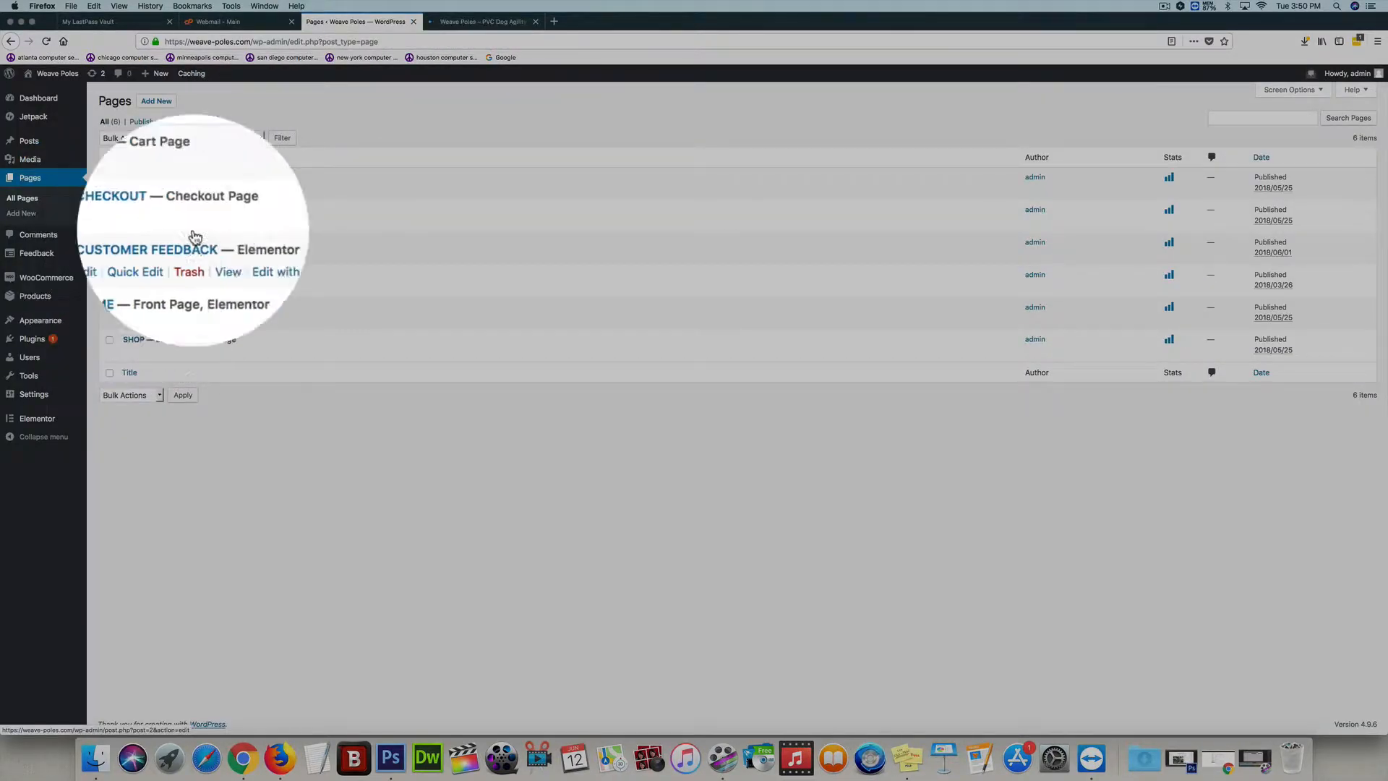
left_click(489, 22)
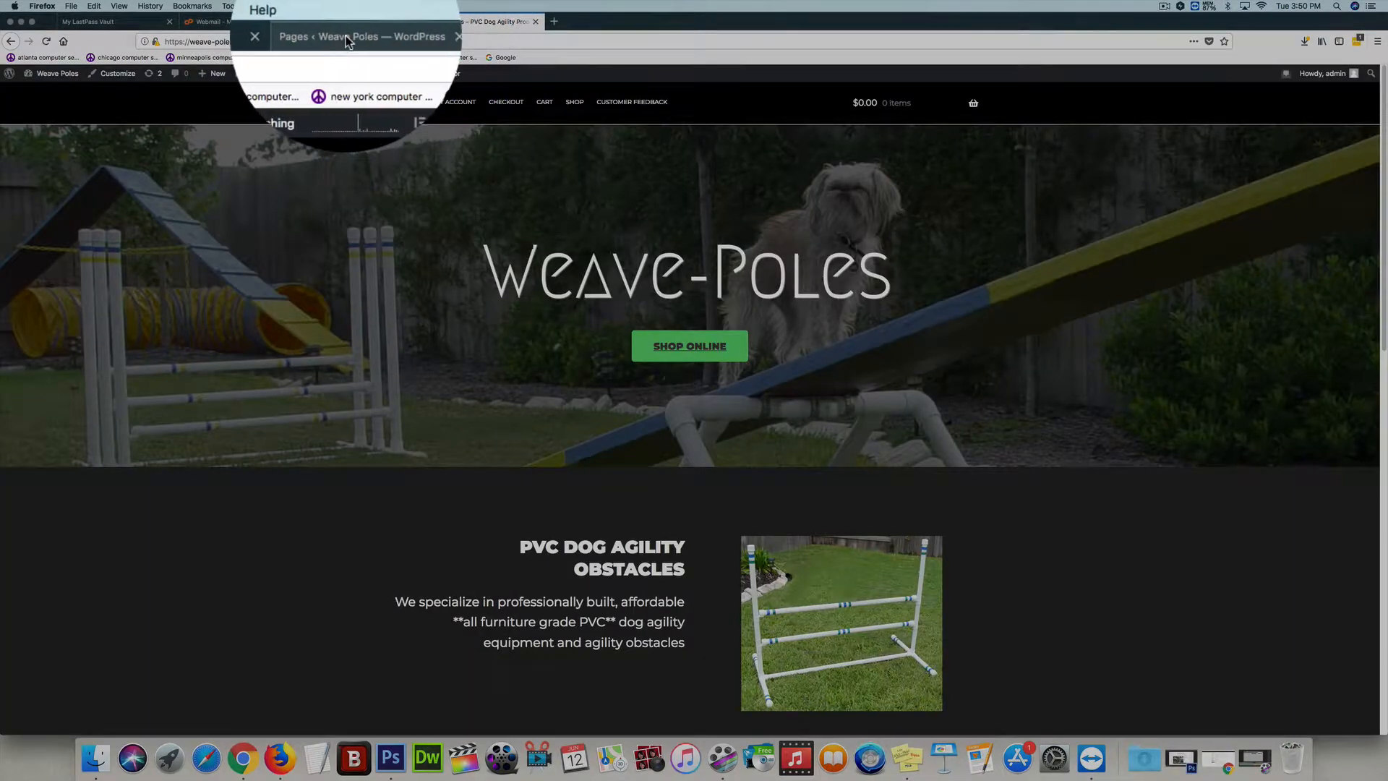
left_click(374, 24)
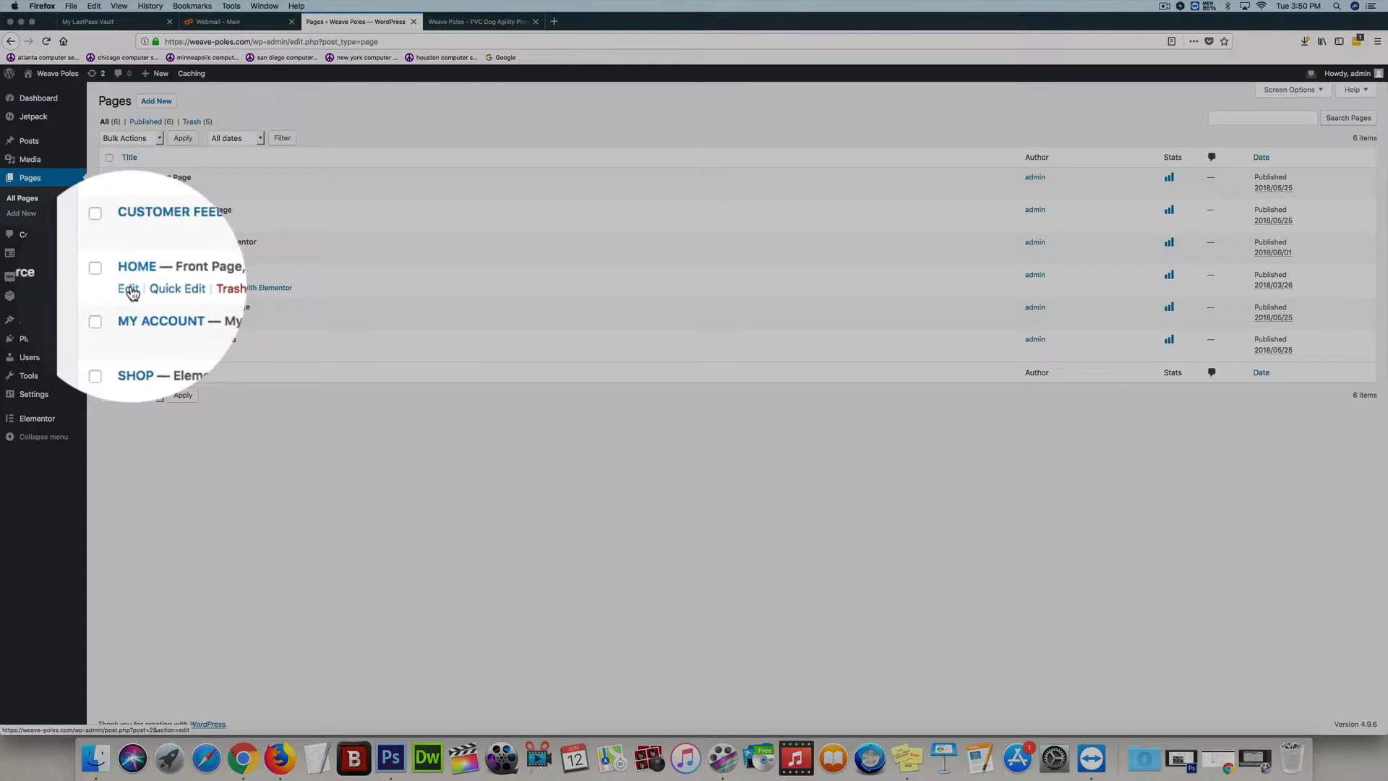
left_click(246, 289)
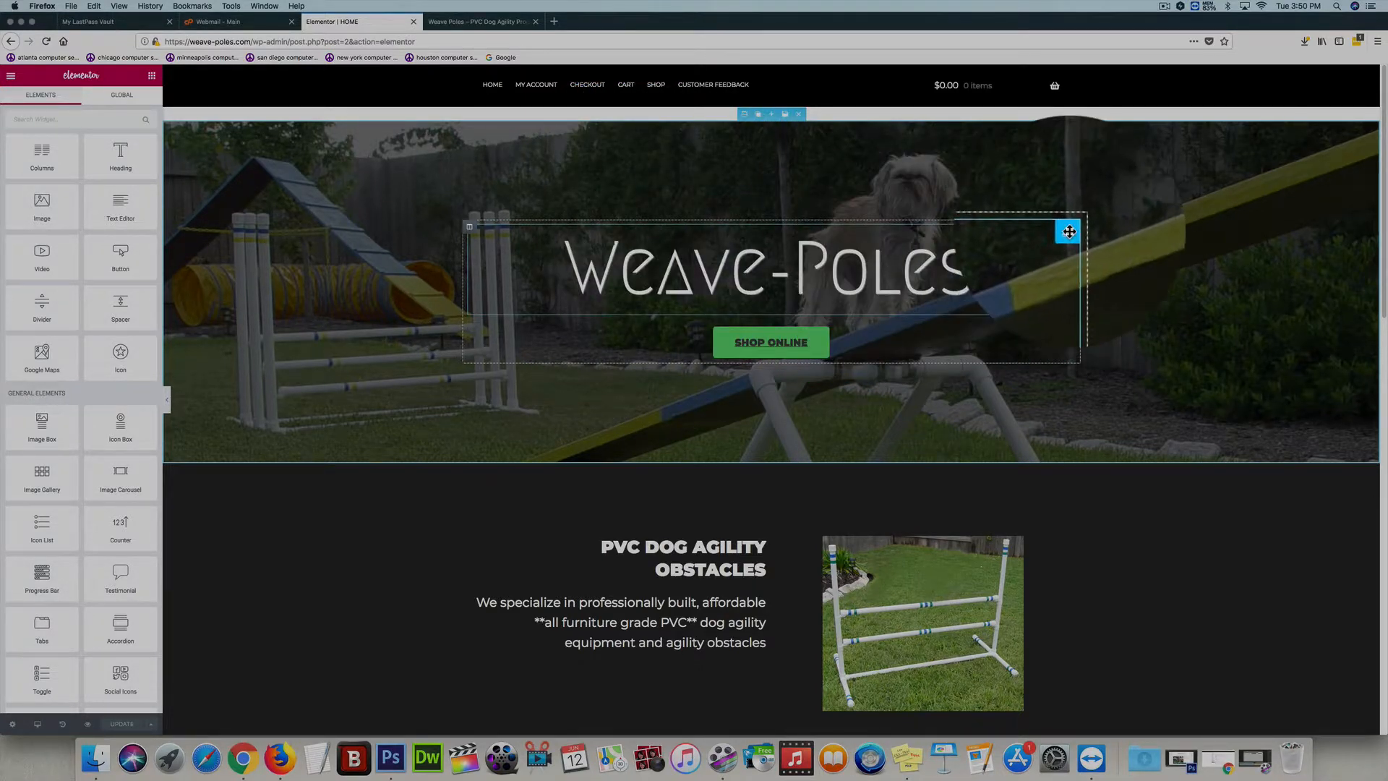
Delete the Weave-Poles heading from the hero section and insert a new Heading widget above the Shop Online button
left_click(1038, 233)
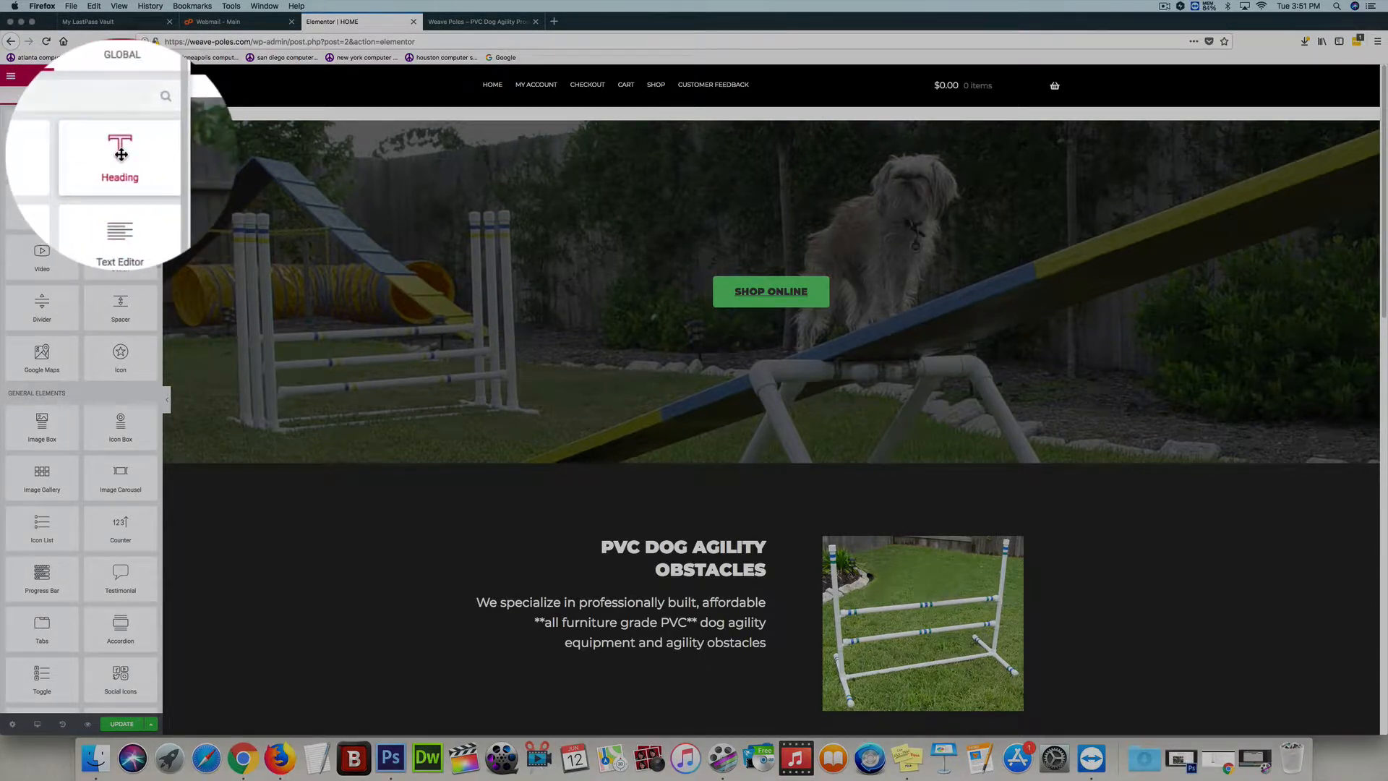
left_click_drag(120, 154, 780, 274)
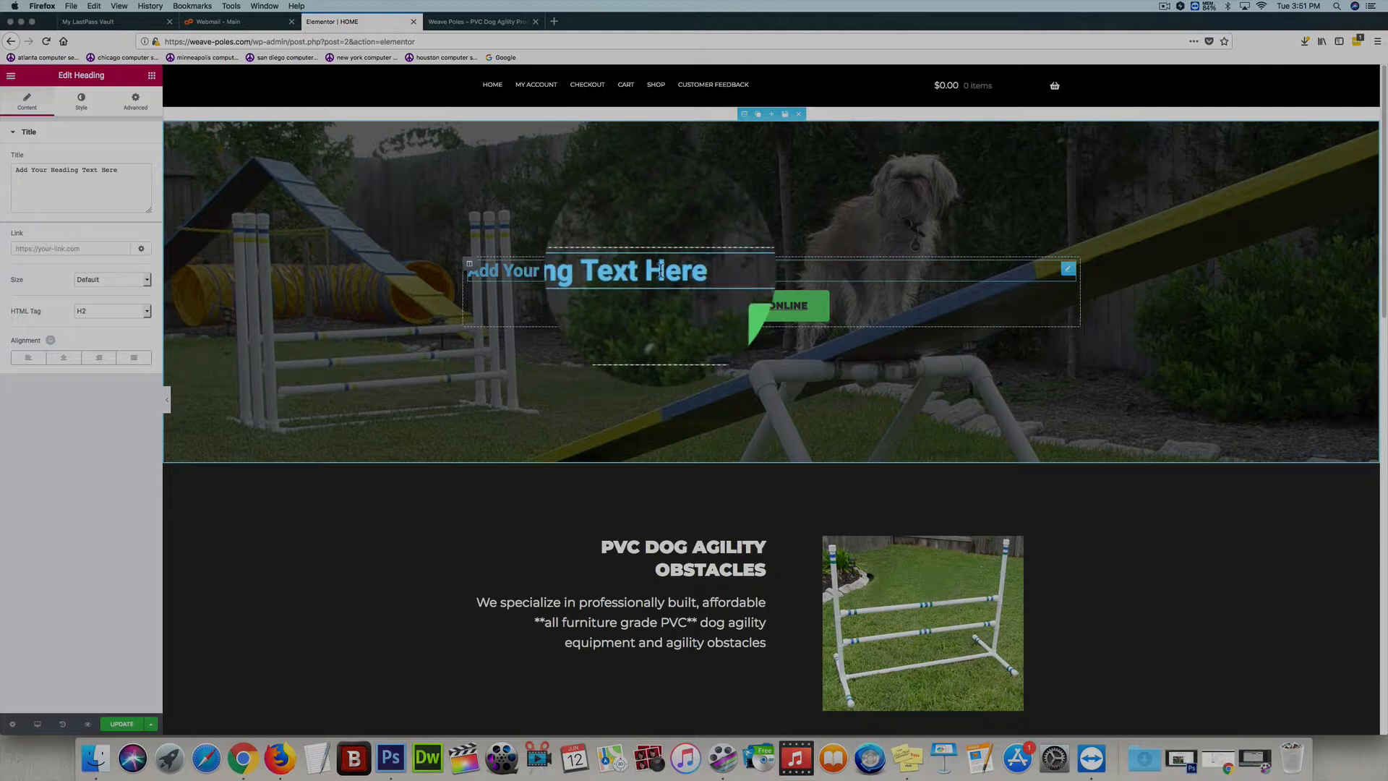
Set the new heading's title to "This is going to be a Slogan" and center it
left_click_drag(661, 272, 556, 268)
left_click(556, 266)
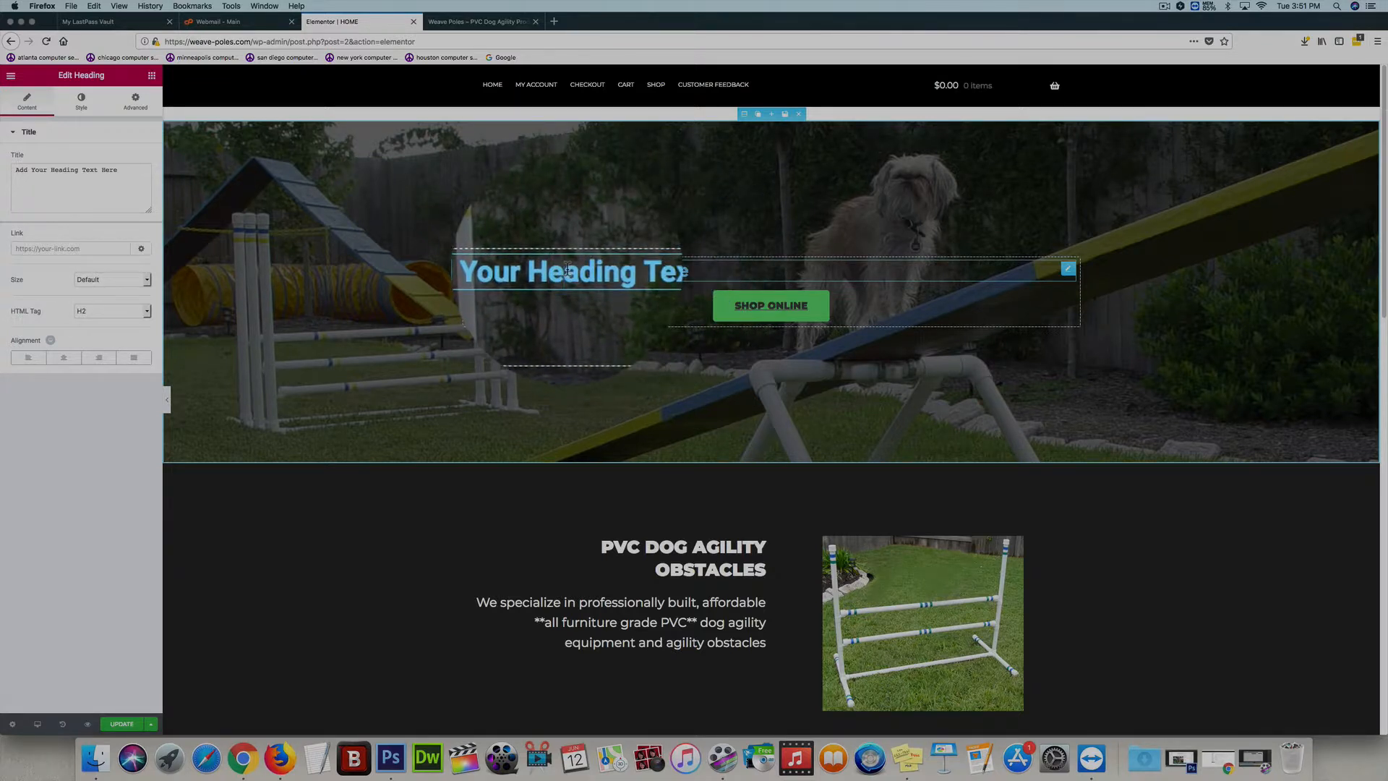
left_click(125, 173)
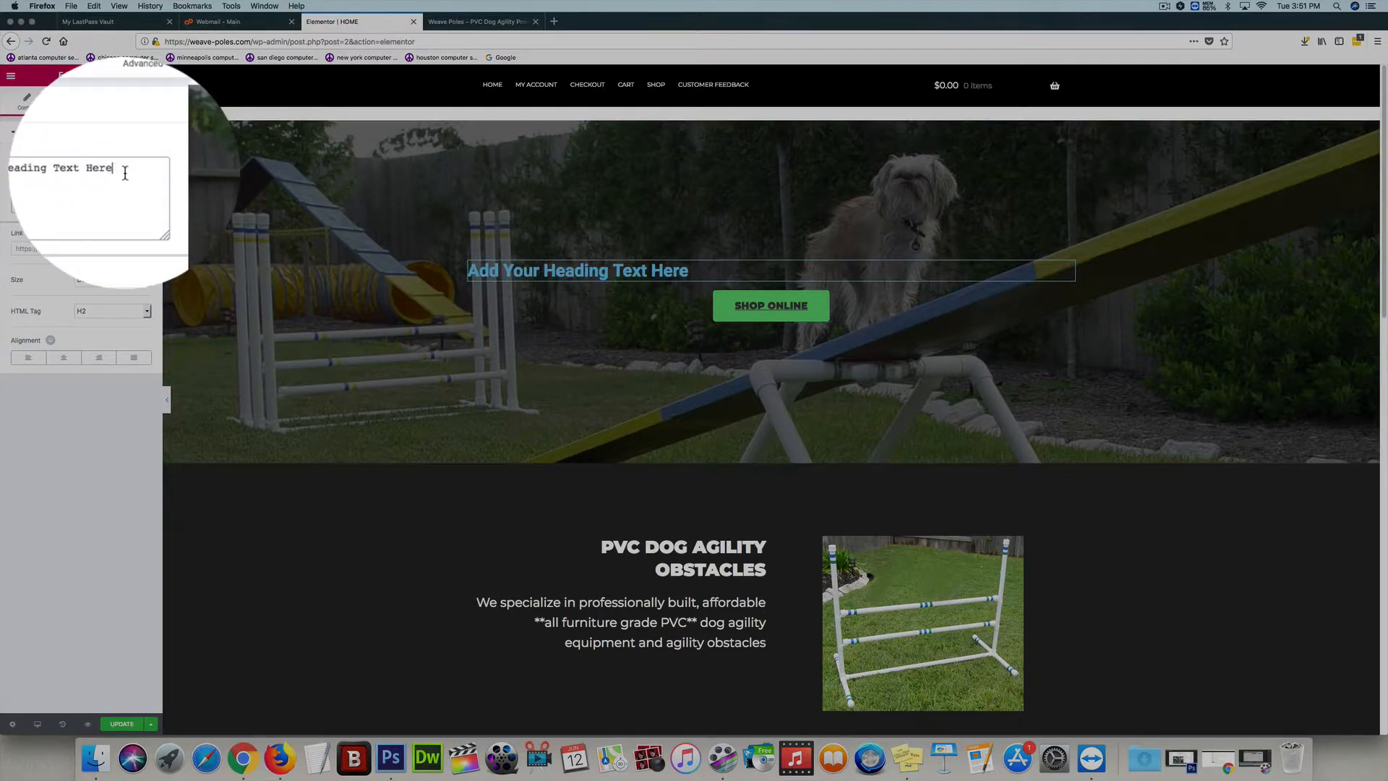
left_click_drag(125, 172, 1, 169)
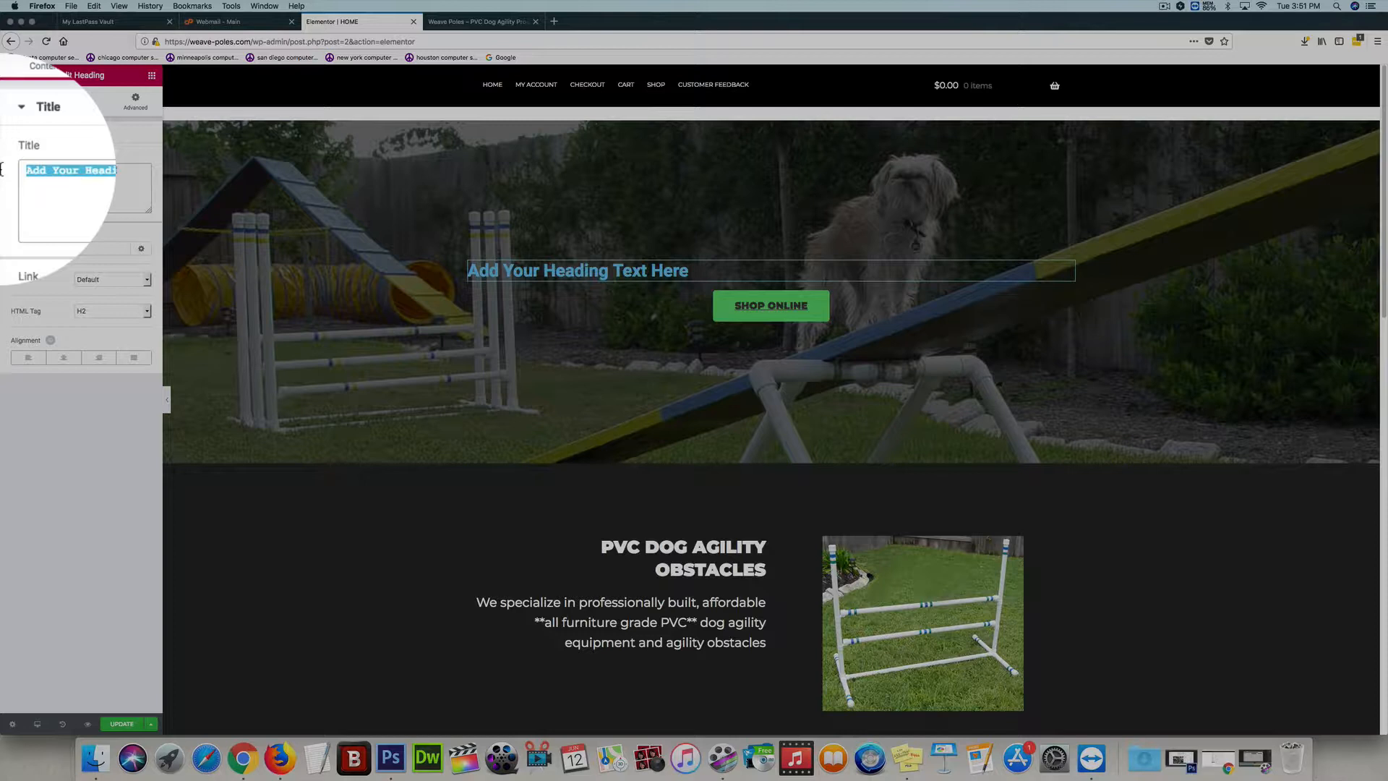
type("This is going to be a Slogan")
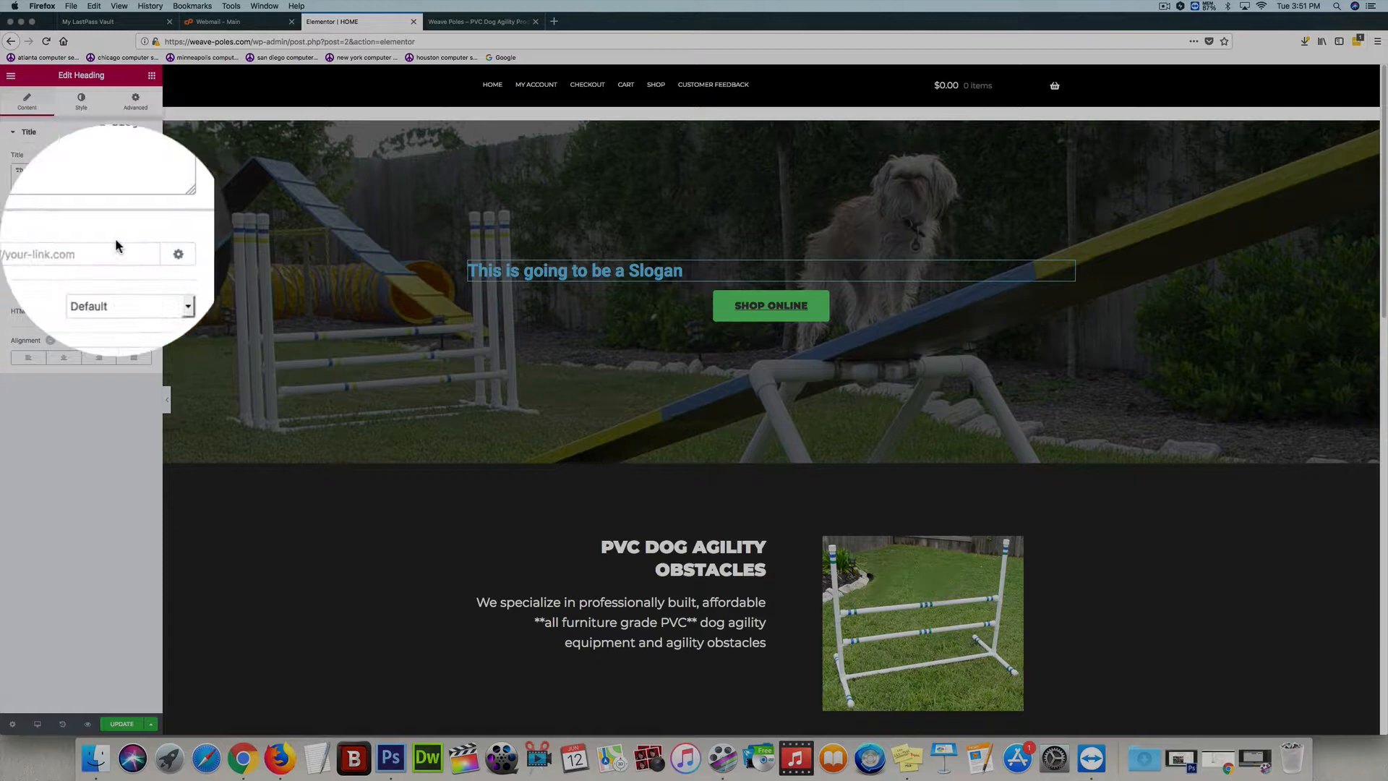
triple_click(112, 170)
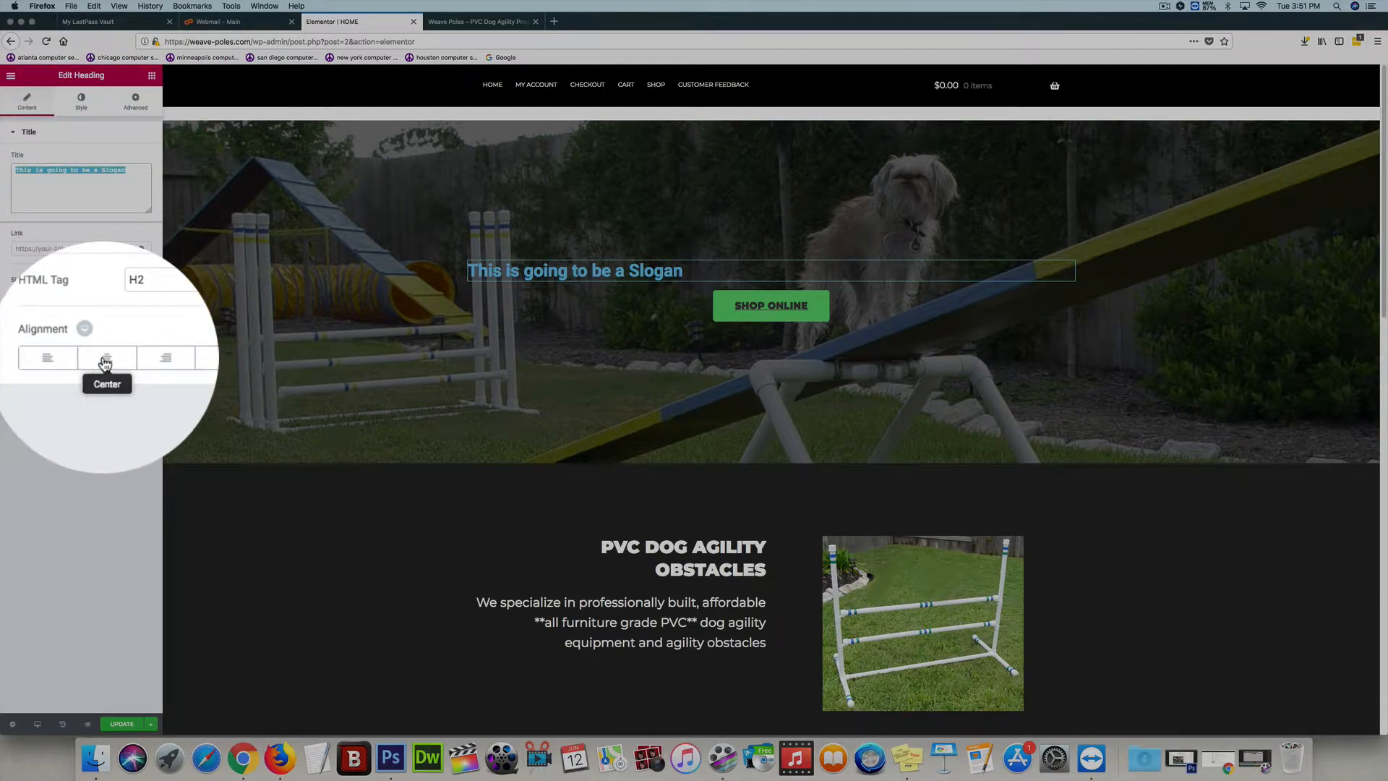
left_click(94, 362)
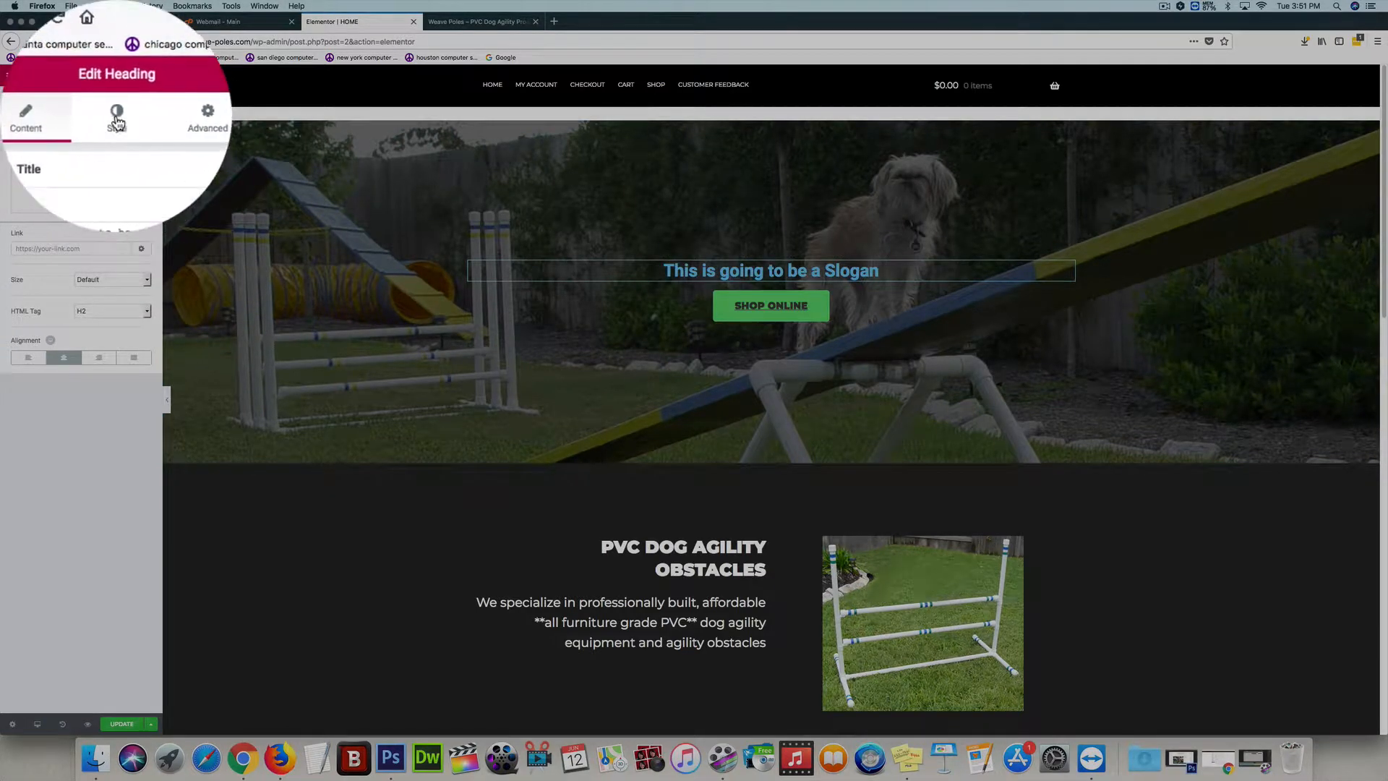
Set the slogan heading's text color to white (#ffffff)
left_click(118, 123)
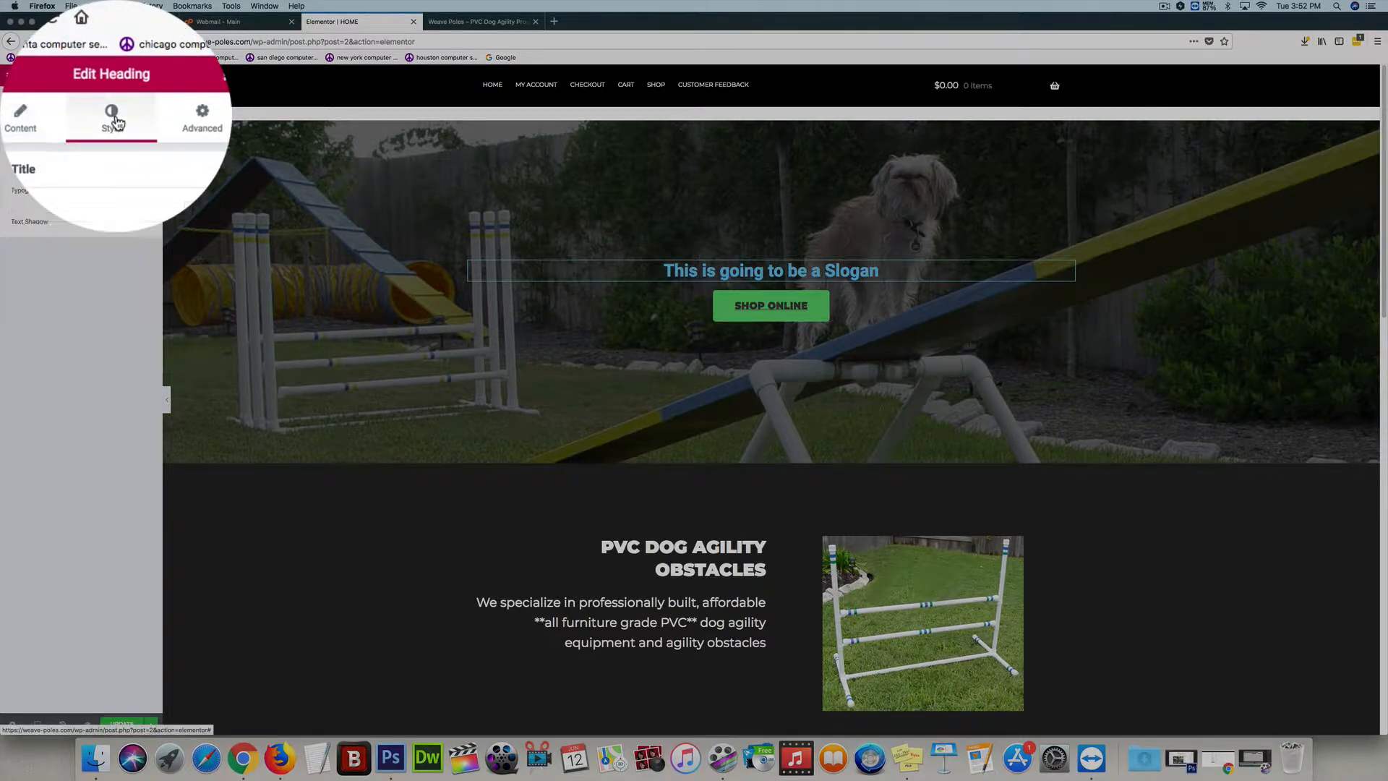
left_click(141, 155)
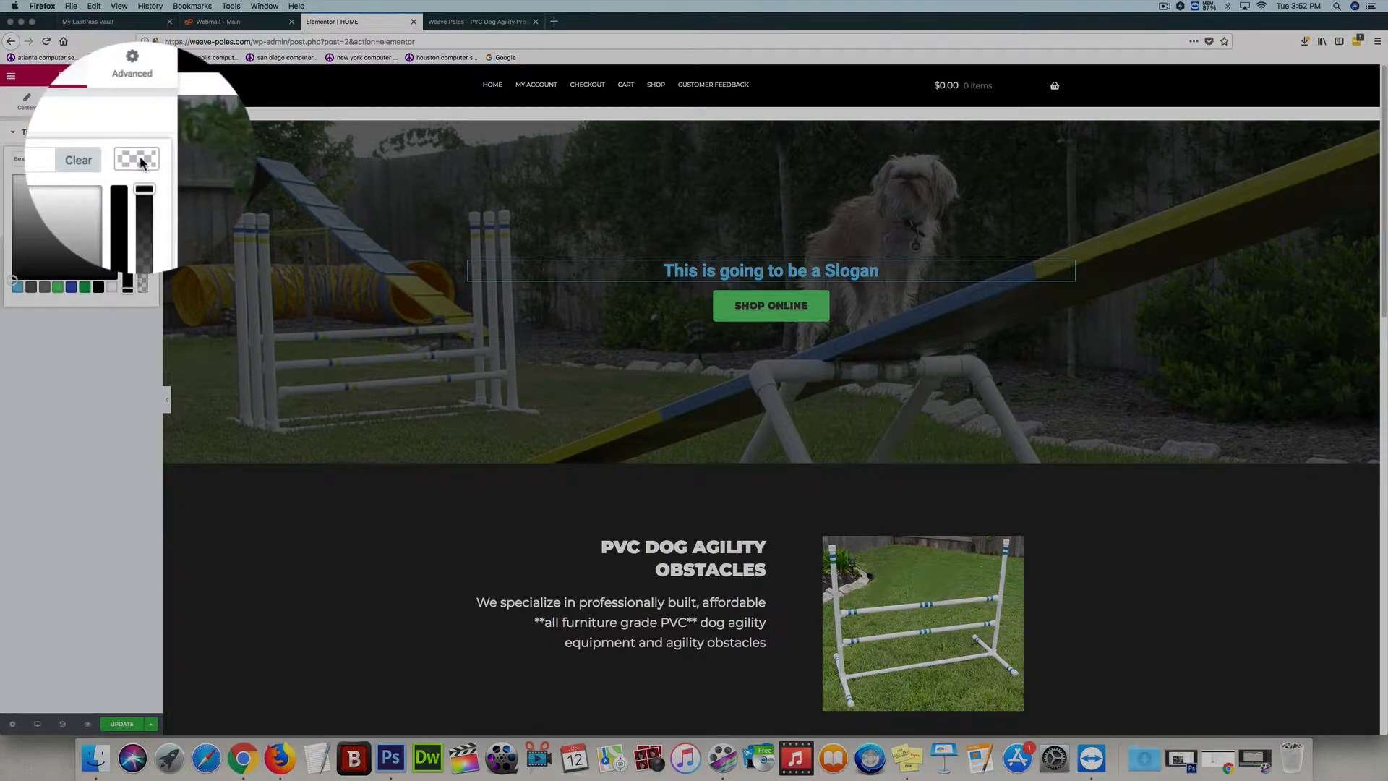
left_click_drag(114, 192, 119, 172)
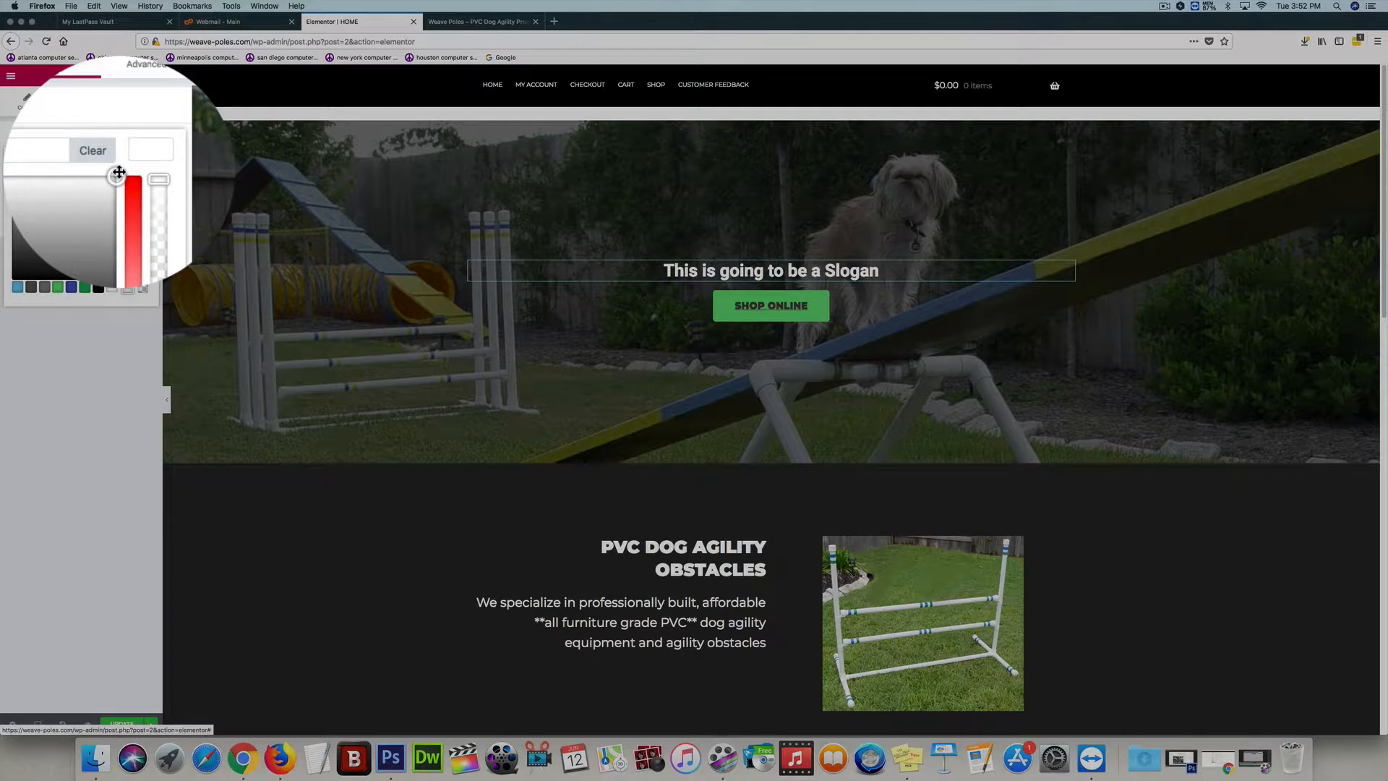
left_click(116, 352)
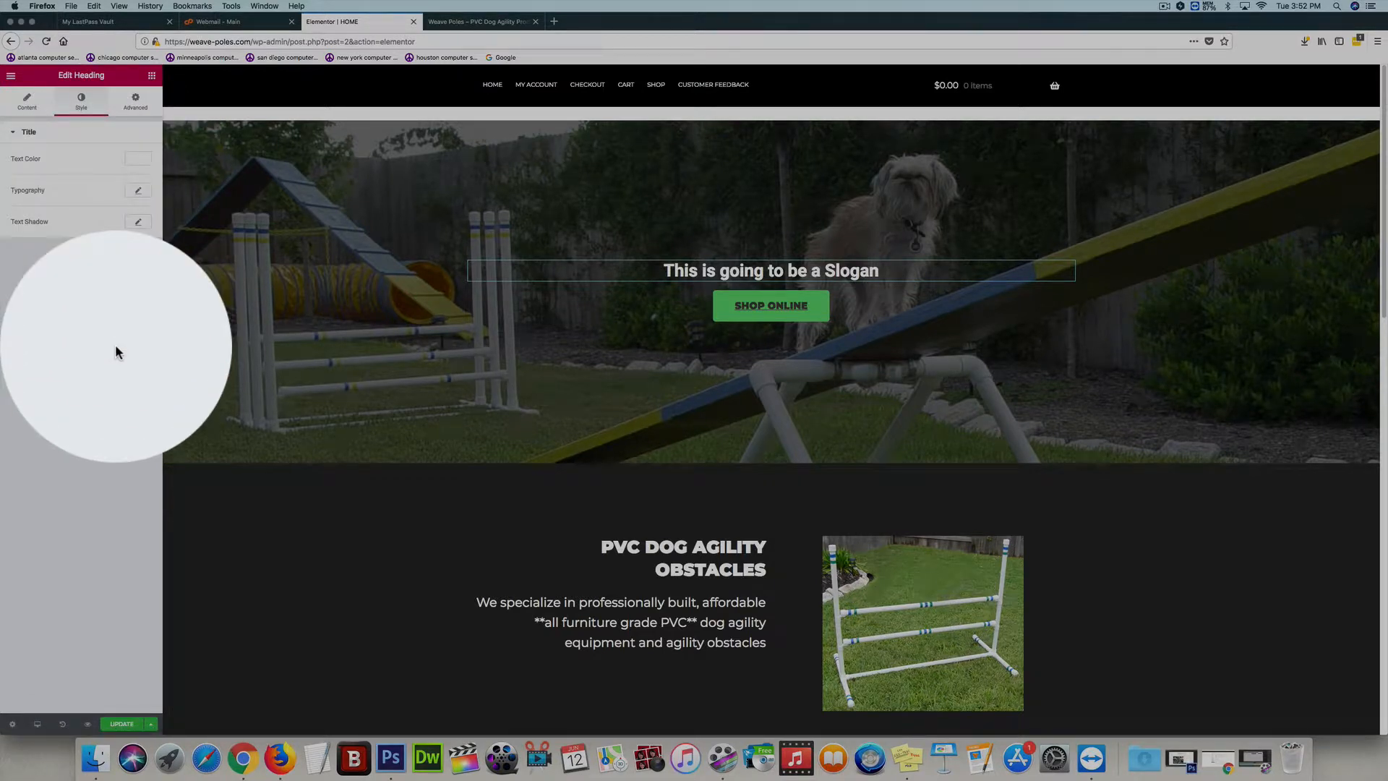
left_click(137, 159)
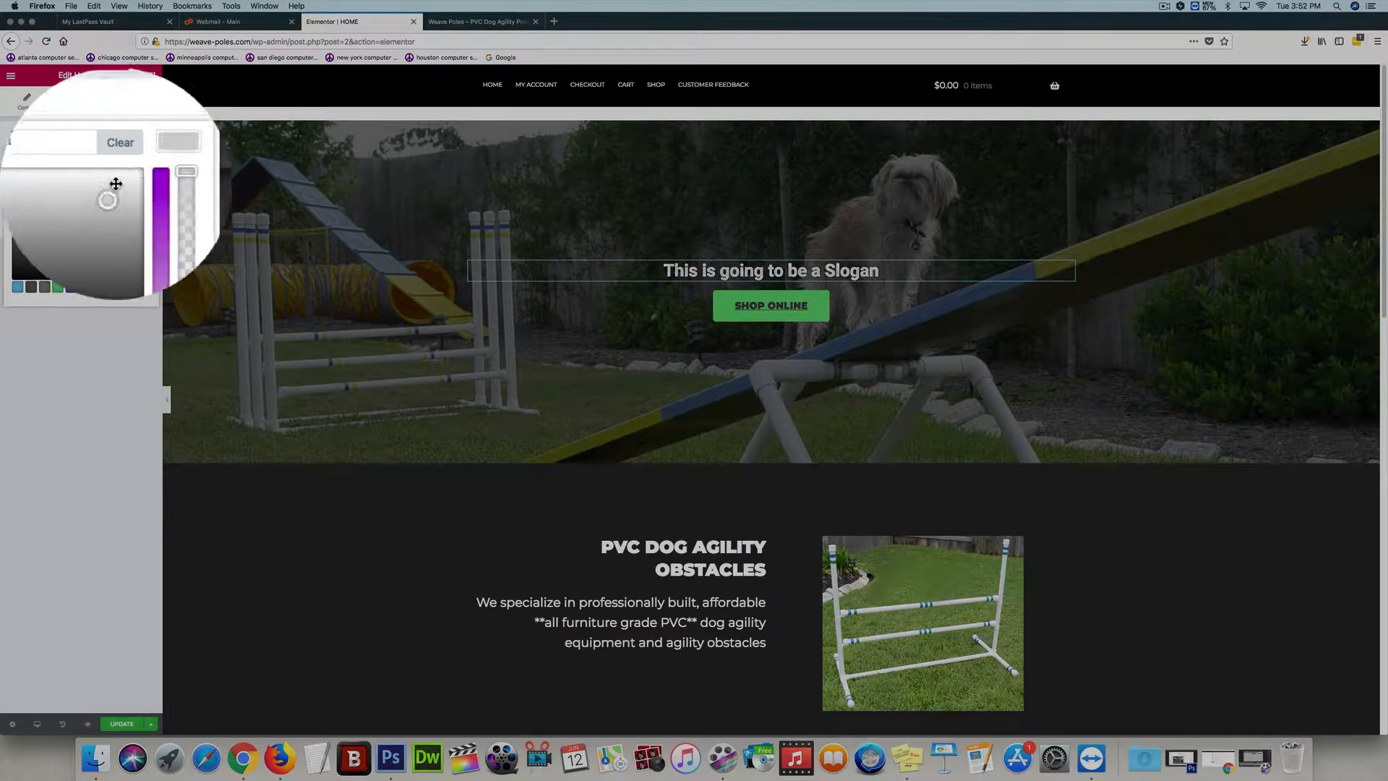
left_click(87, 333)
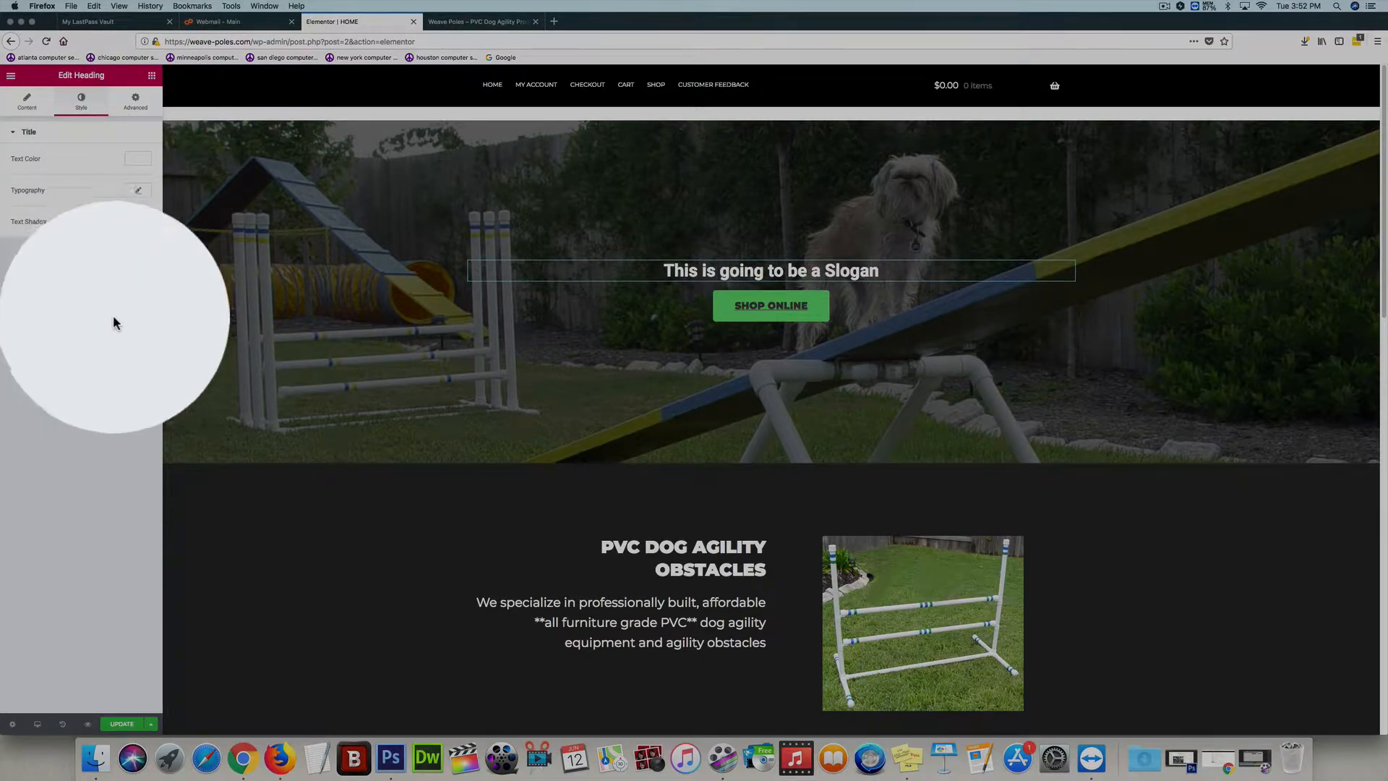
Set the slogan heading's typography to the Arial font family at 71 px
left_click(139, 194)
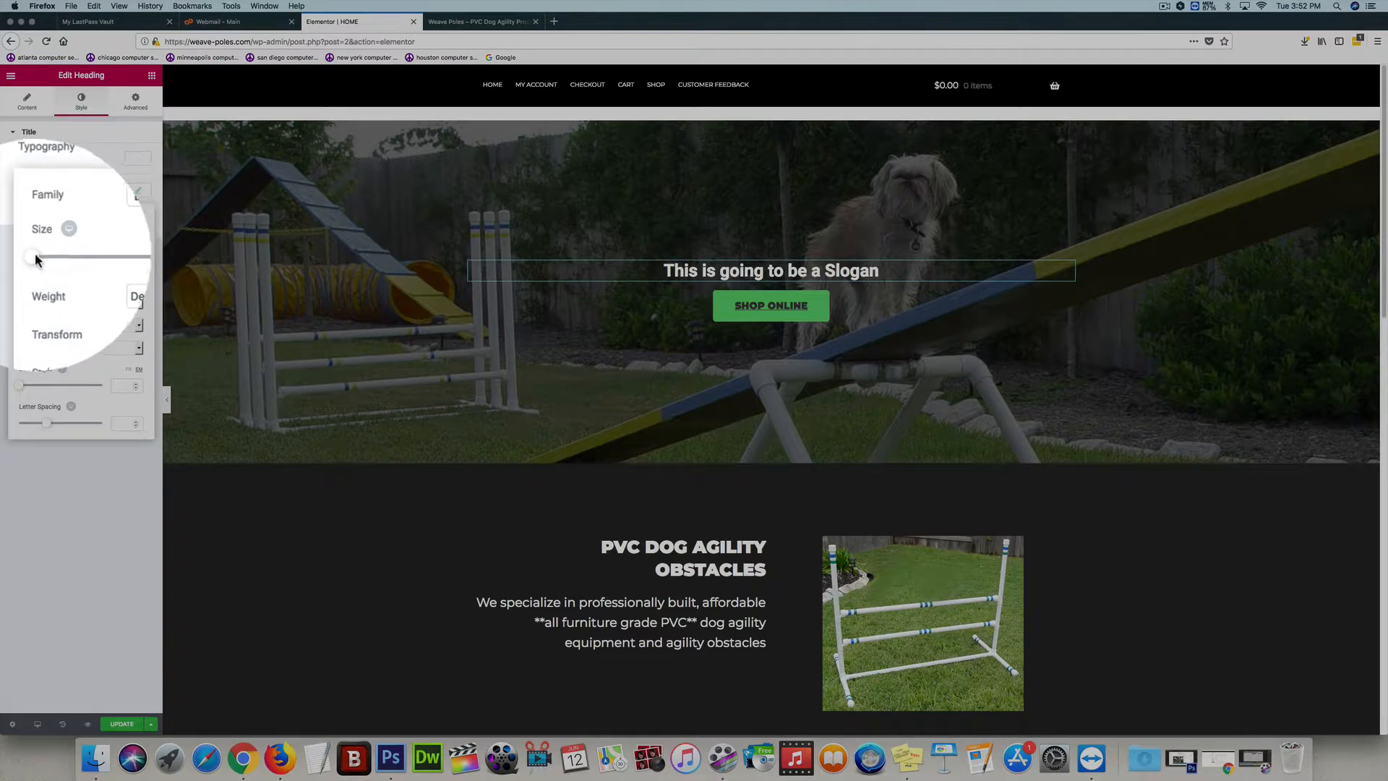
left_click_drag(37, 260, 80, 278)
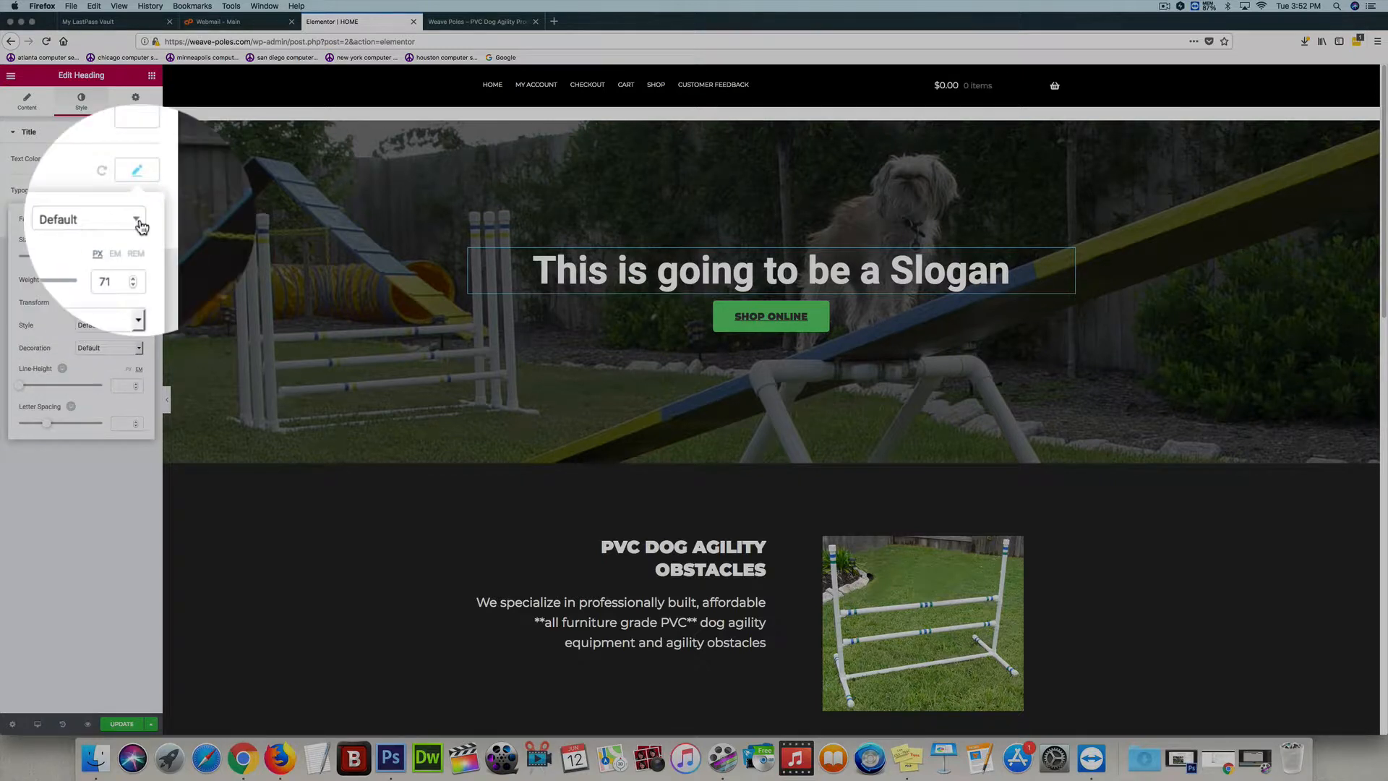
left_click(137, 221)
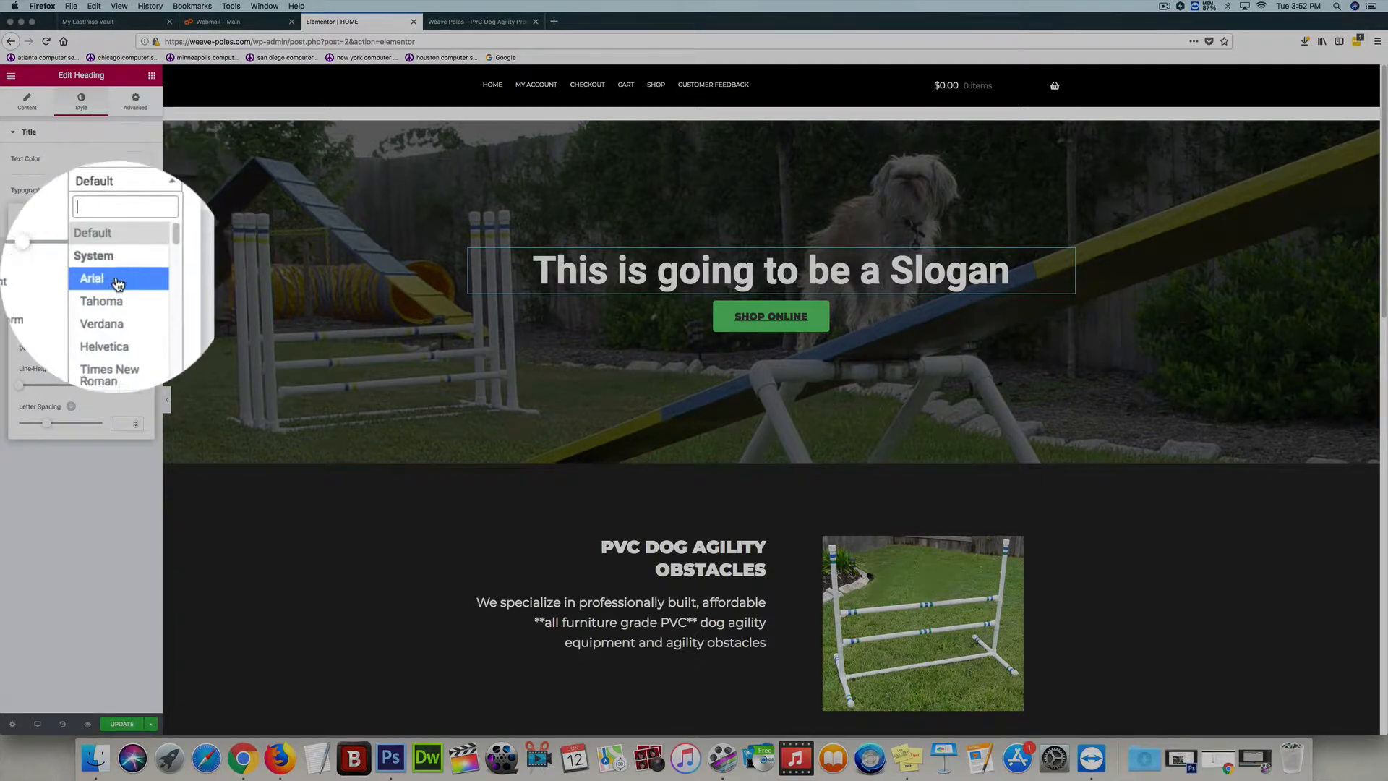
left_click(112, 276)
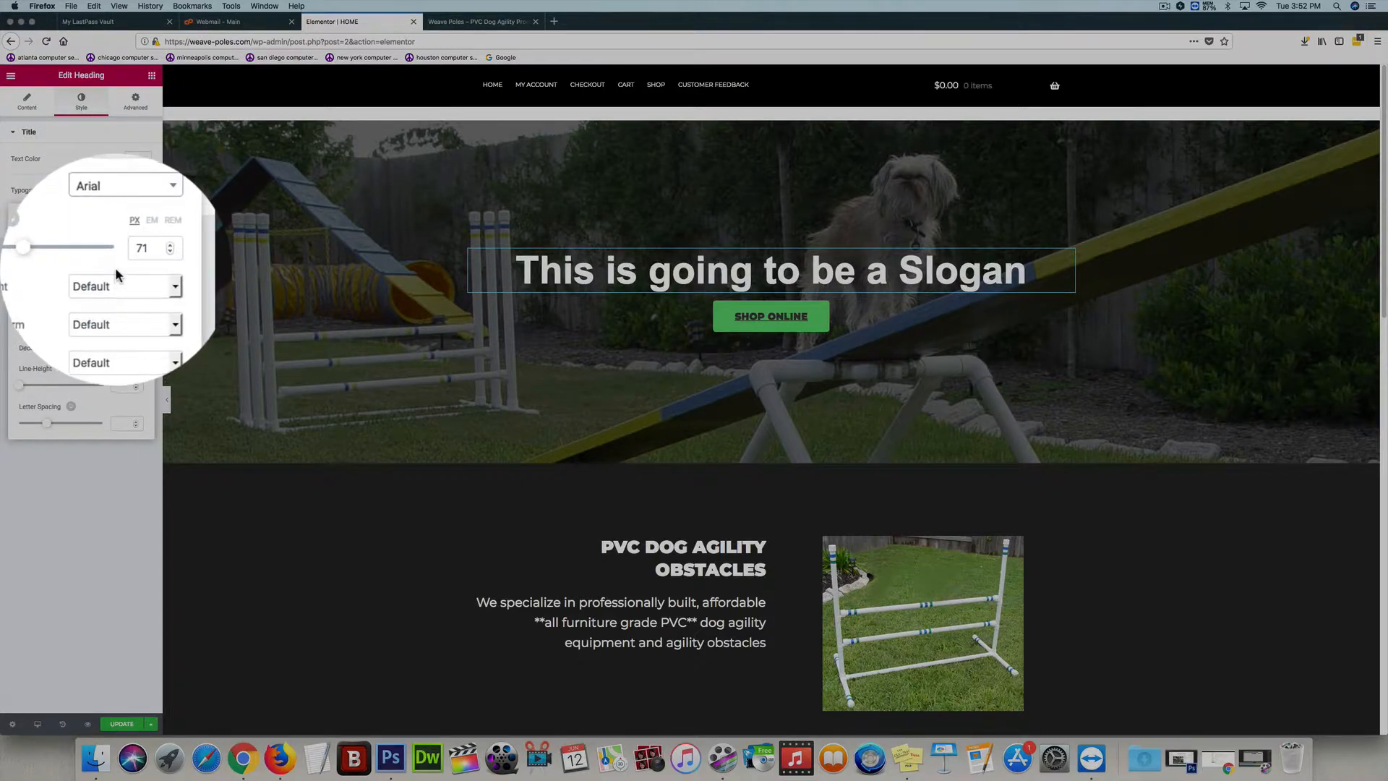
left_click(126, 219)
left_click_drag(139, 251, 139, 275)
left_click(118, 226)
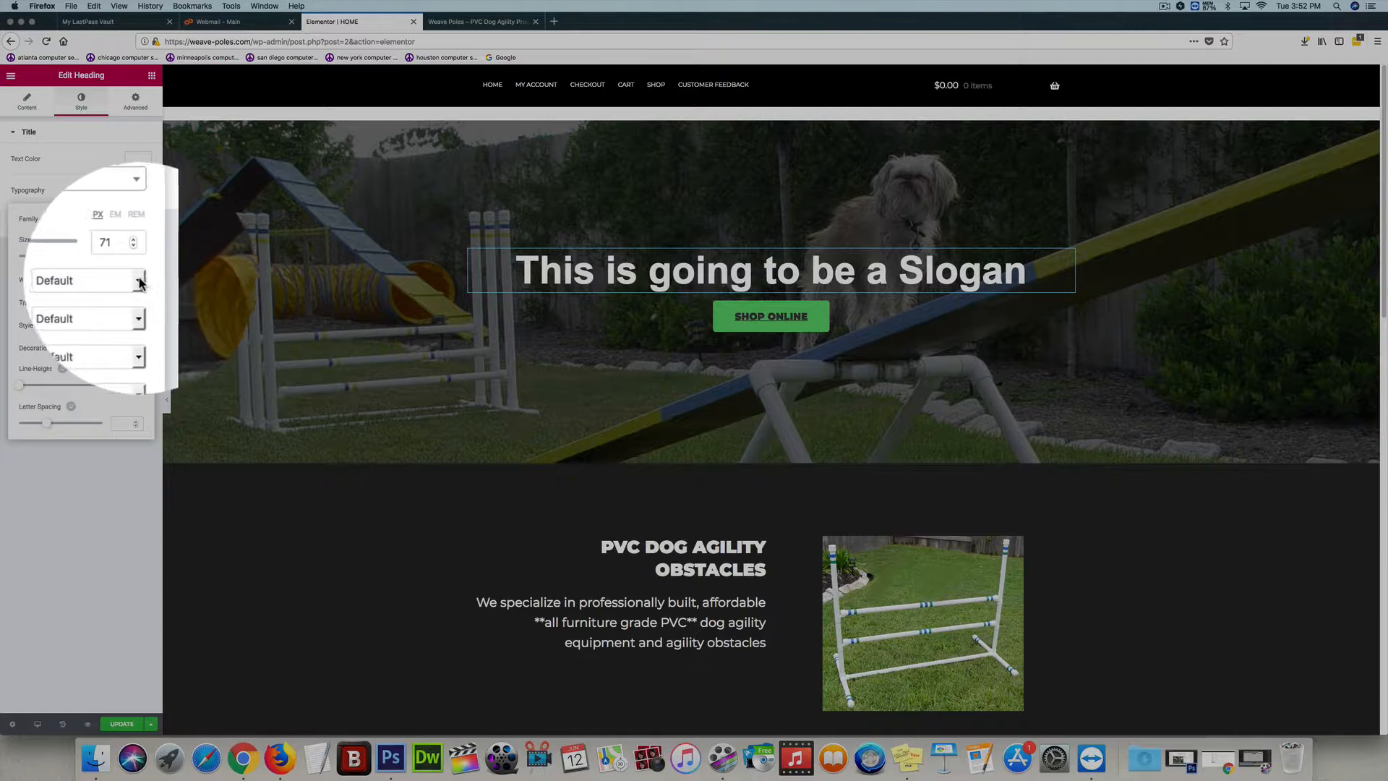
Set the slogan heading's font weight to 100 and leave its text transform at Default
left_click(142, 282)
scroll(117, 225, "up", 4)
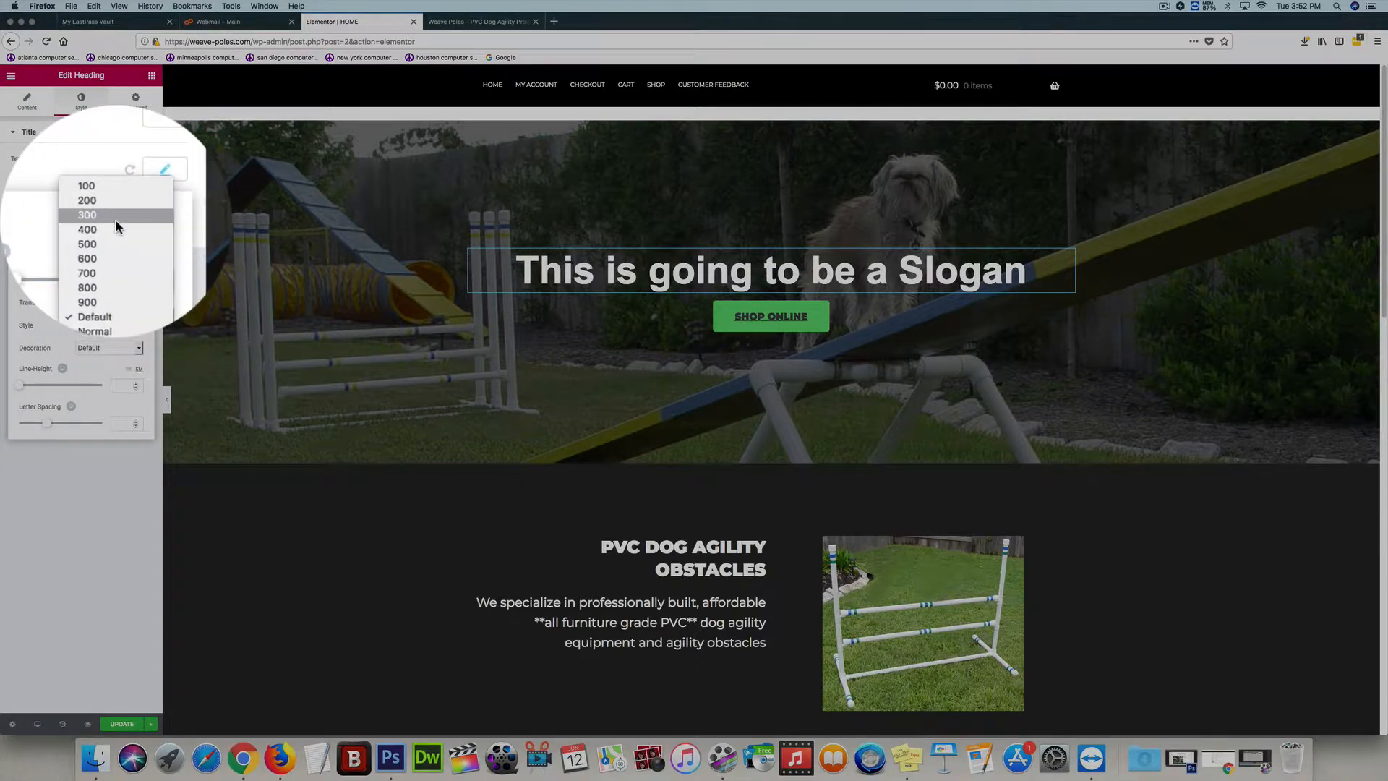
left_click(116, 209)
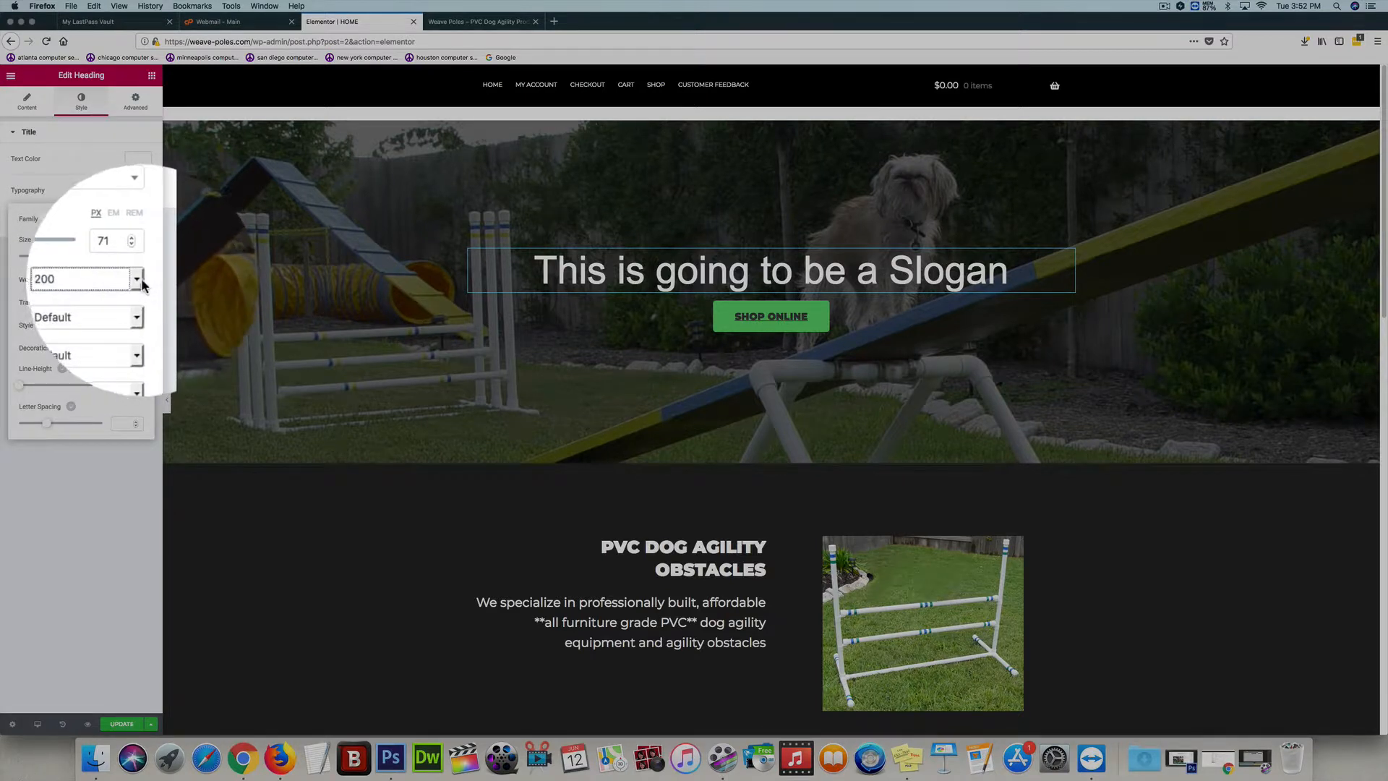
left_click(138, 280)
left_click(119, 271)
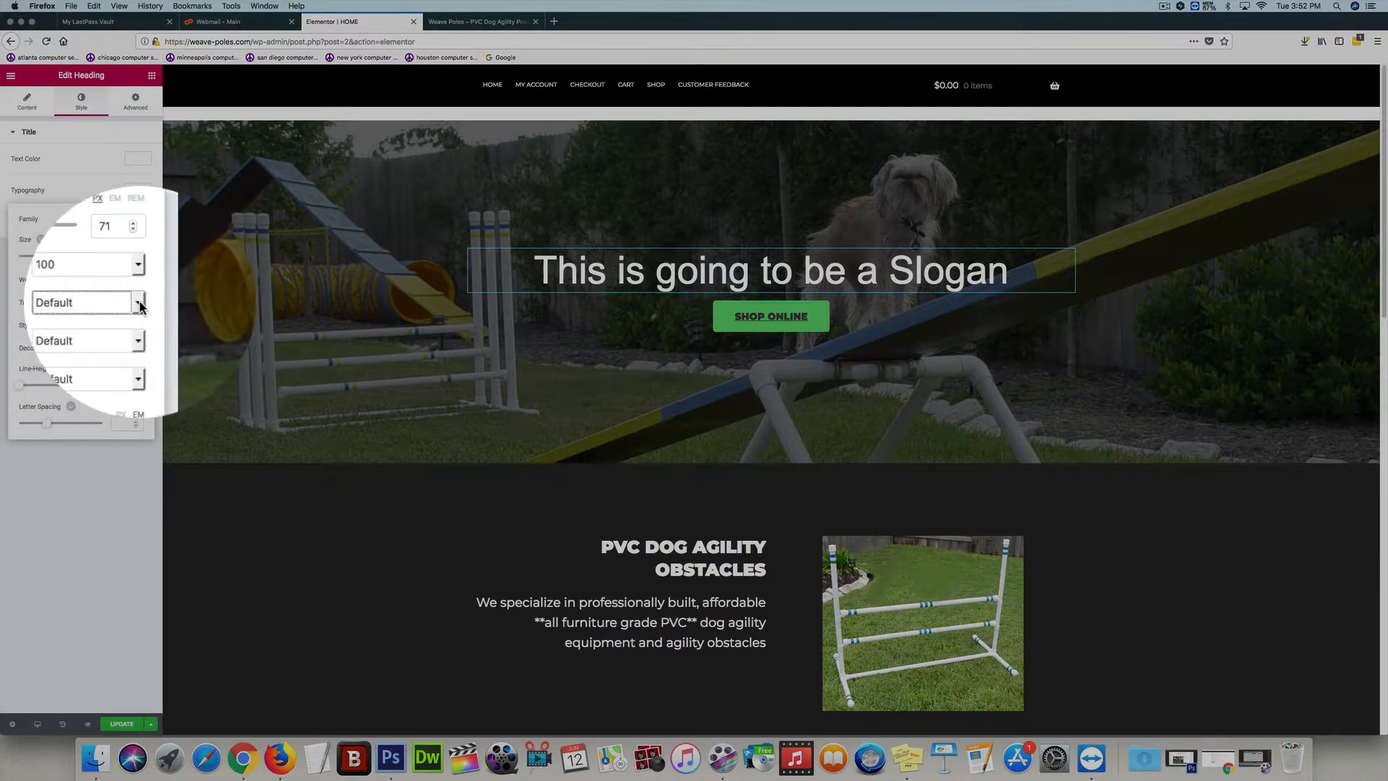
left_click(138, 301)
left_click(99, 282)
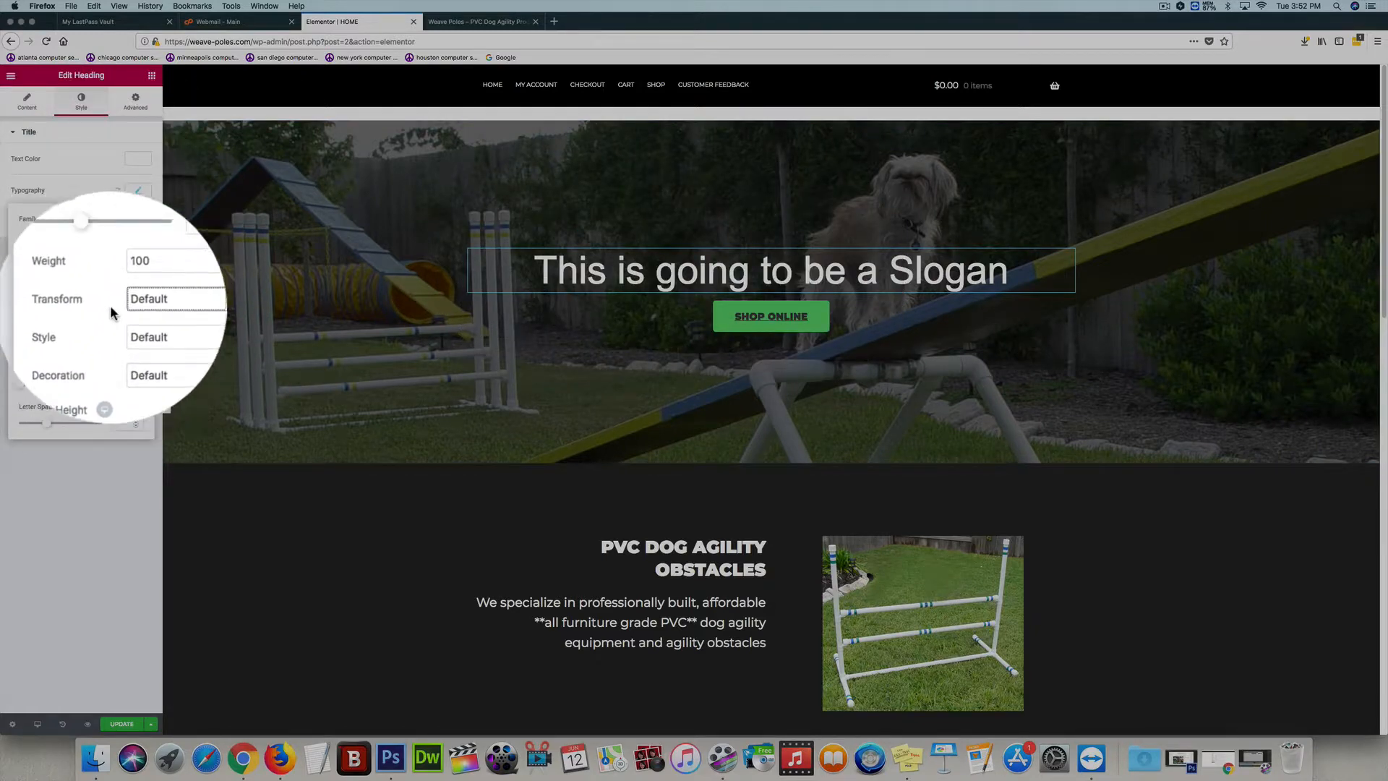
left_click(116, 191)
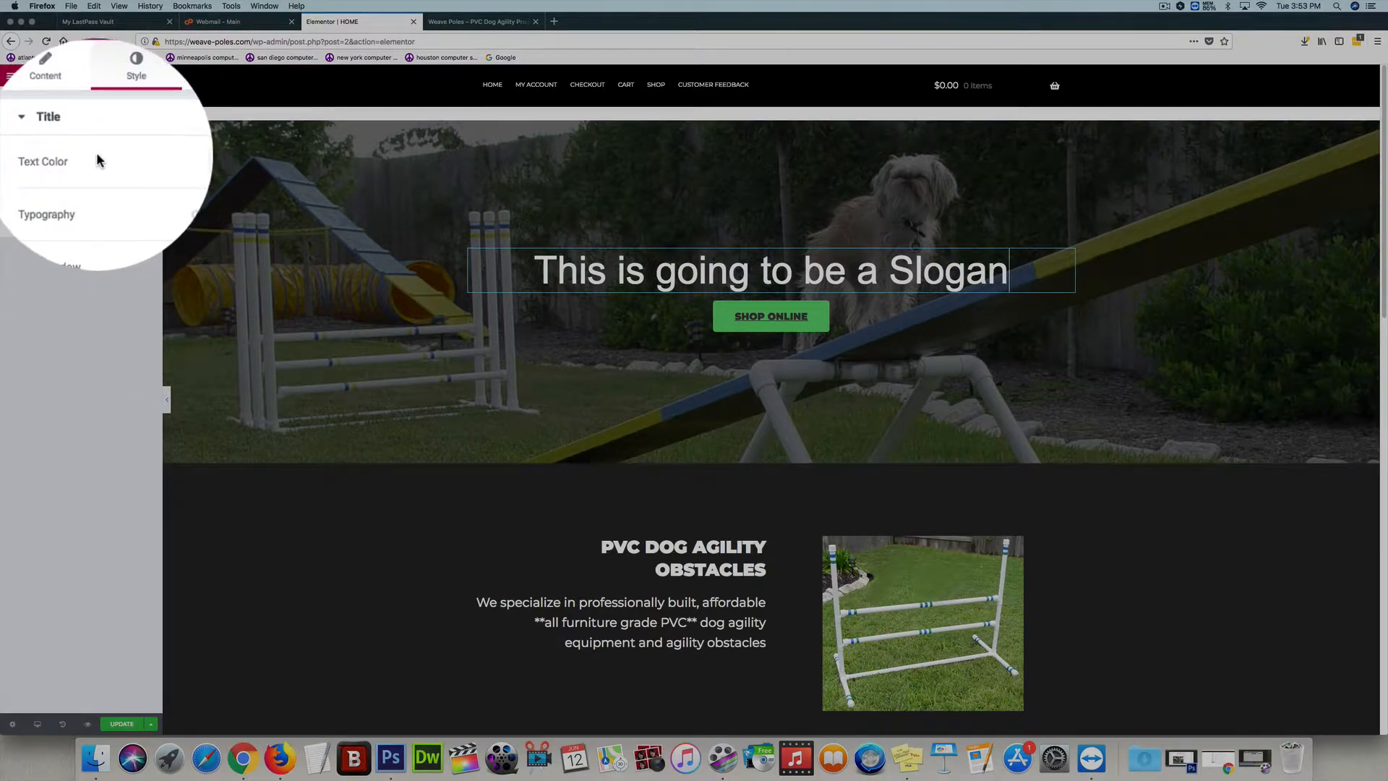
Try a top margin of 100 px on the slogan heading and clear it again
left_click(138, 117)
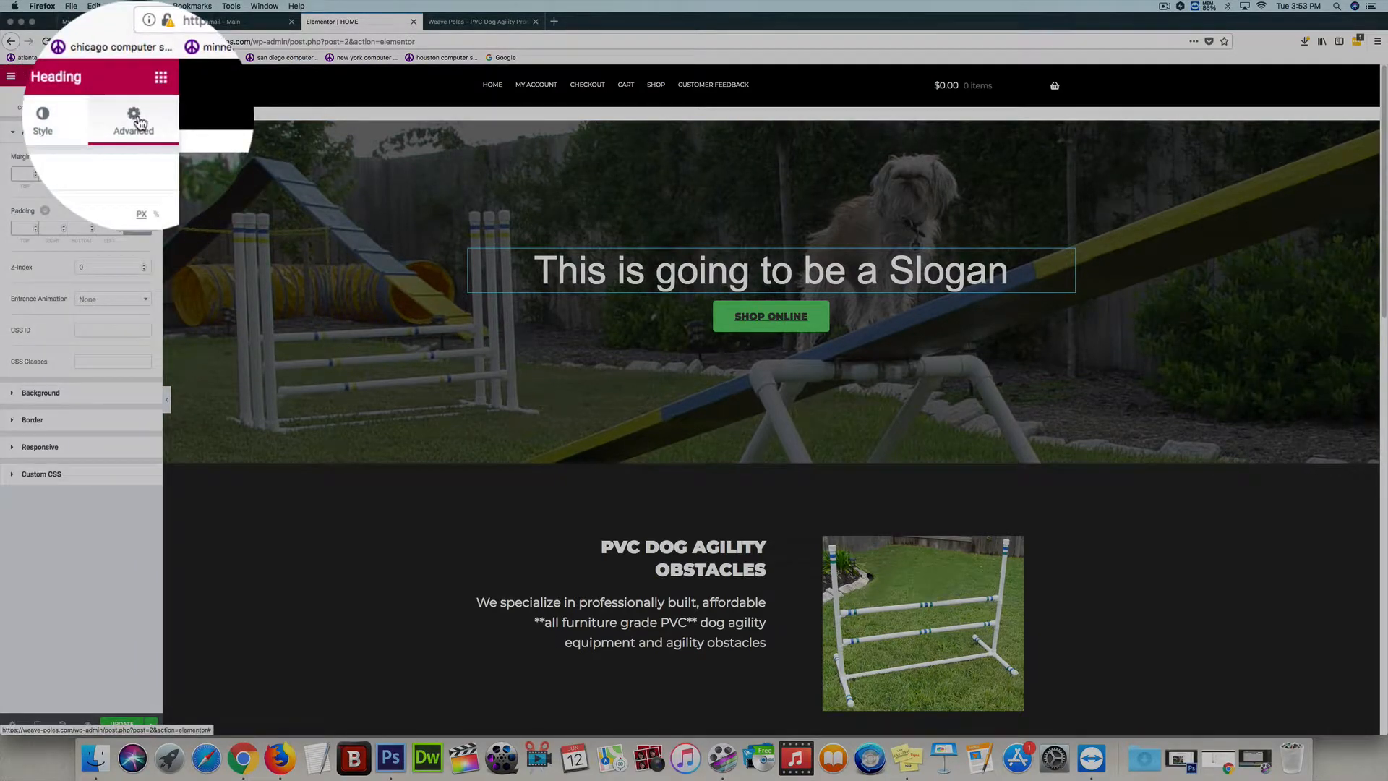
left_click(25, 174)
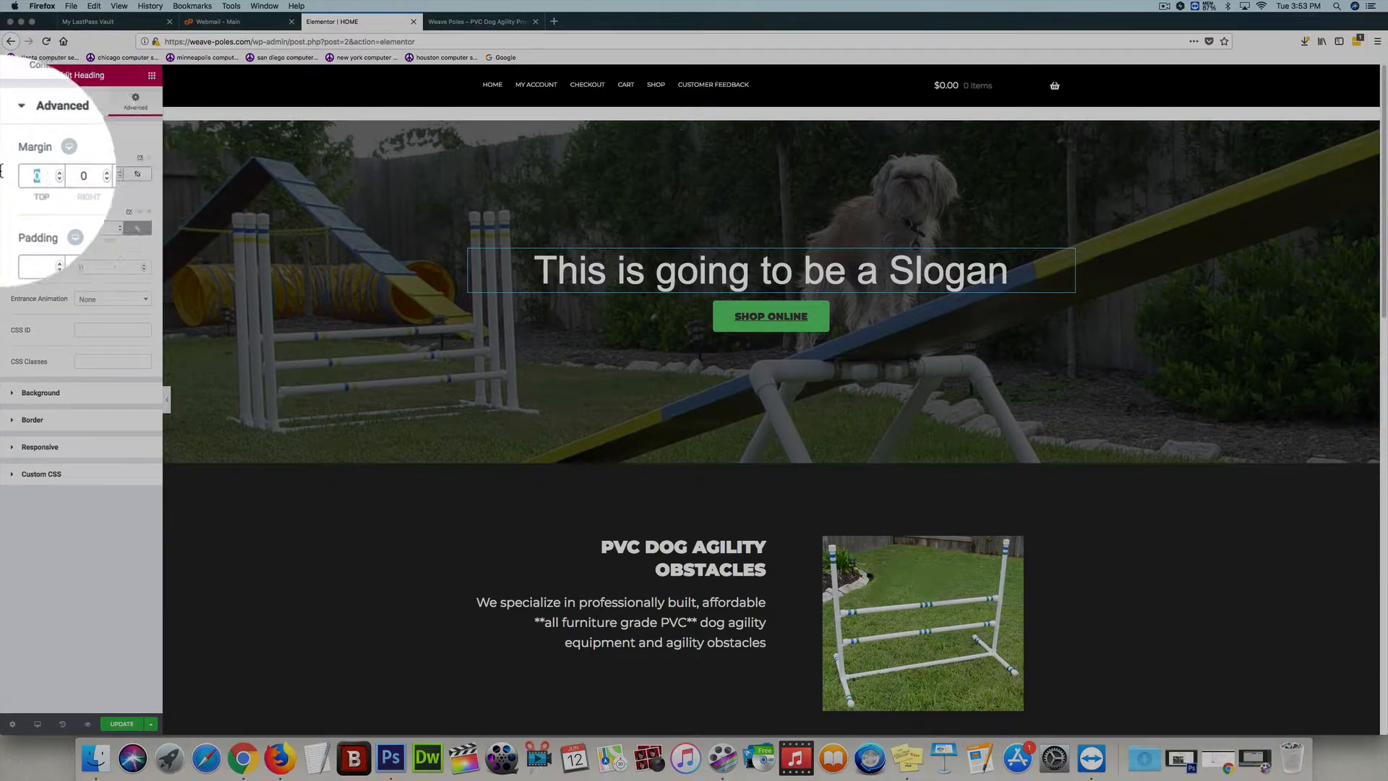
type("100")
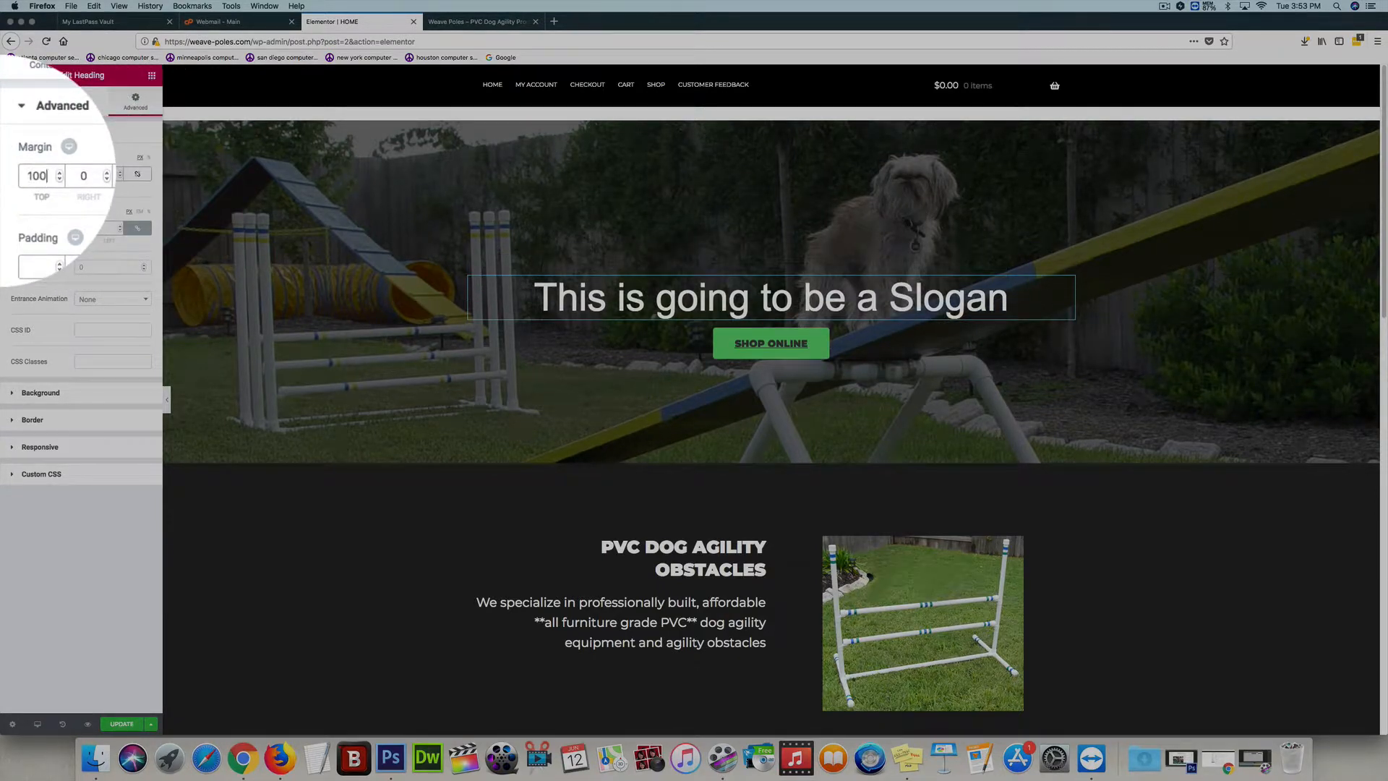
key("BackSpace")
key("BackSpace")
key("BackSpace")
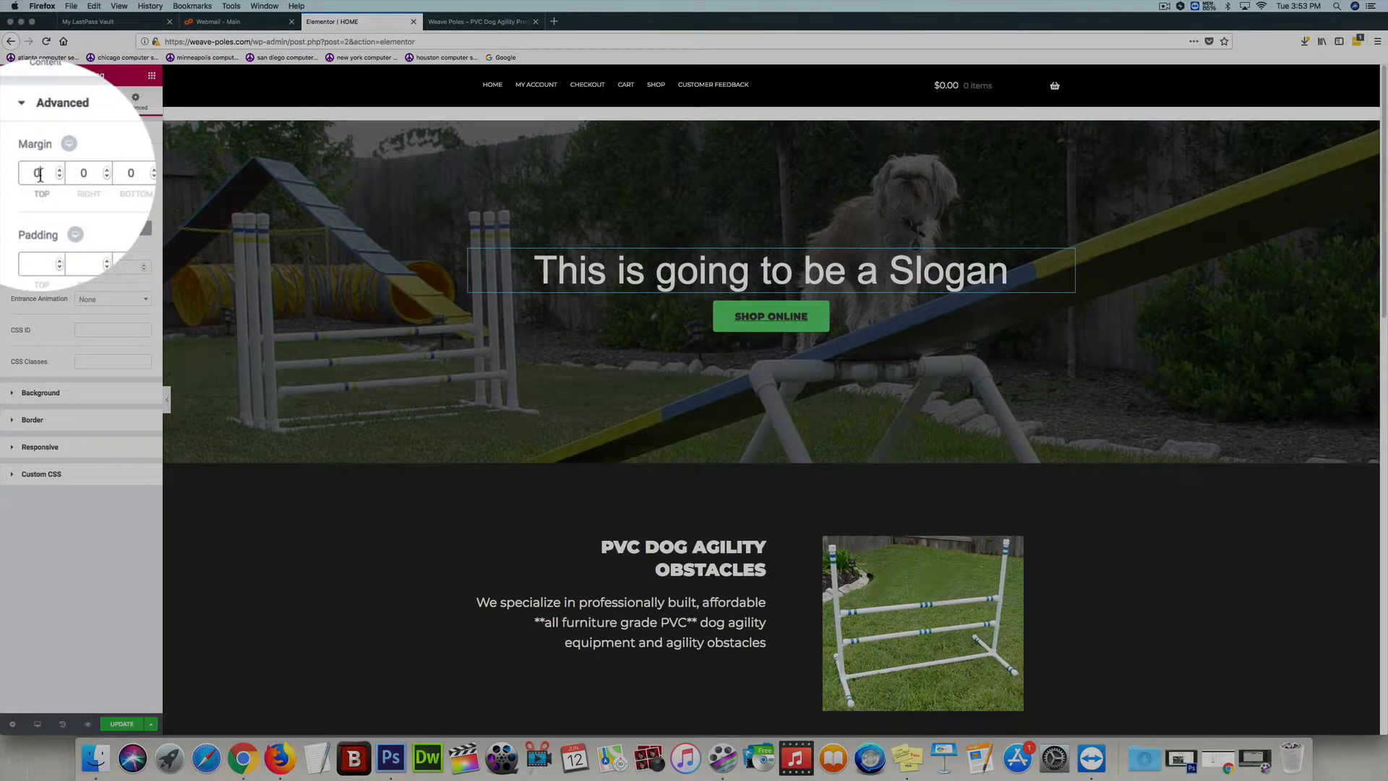
Try a bottom margin of 100 px on the slogan heading and reset it to 0
left_click_drag(118, 175, 109, 174)
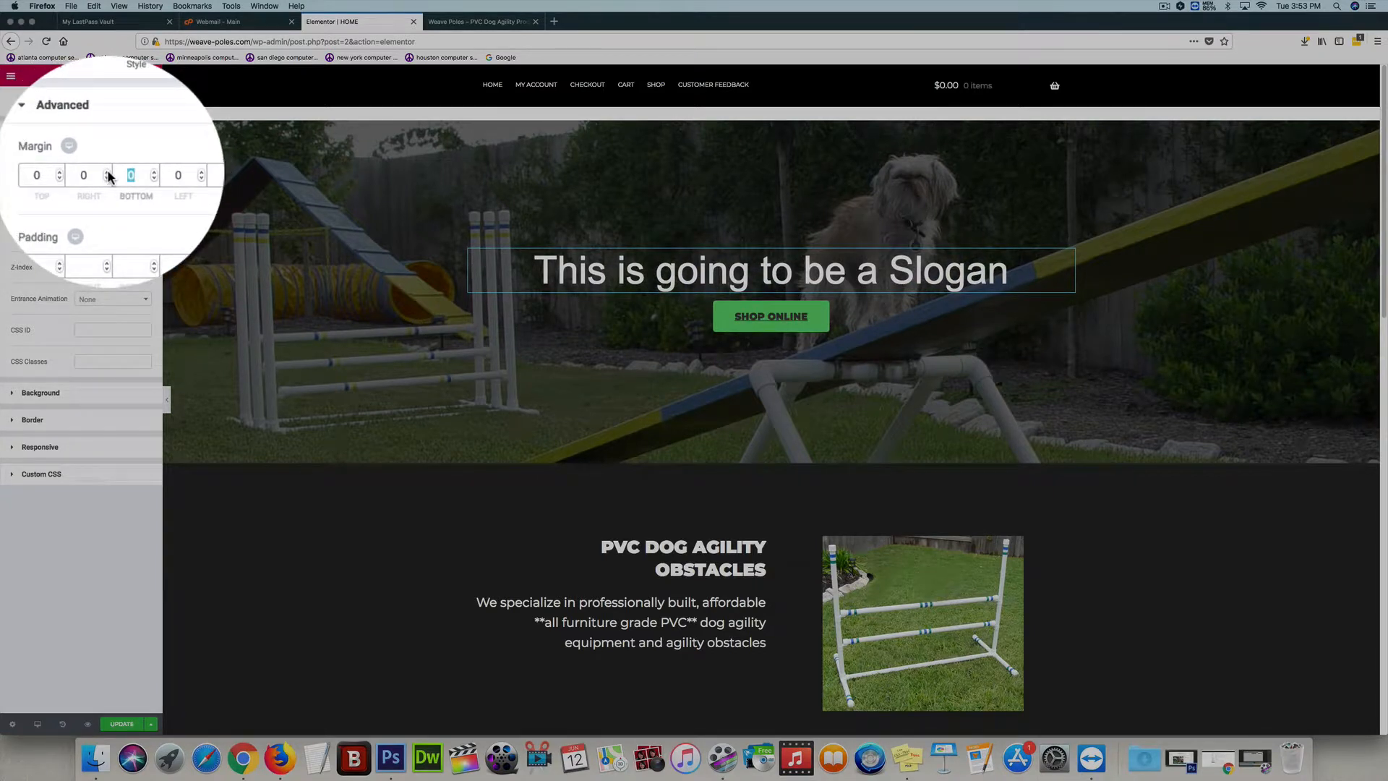
type("100")
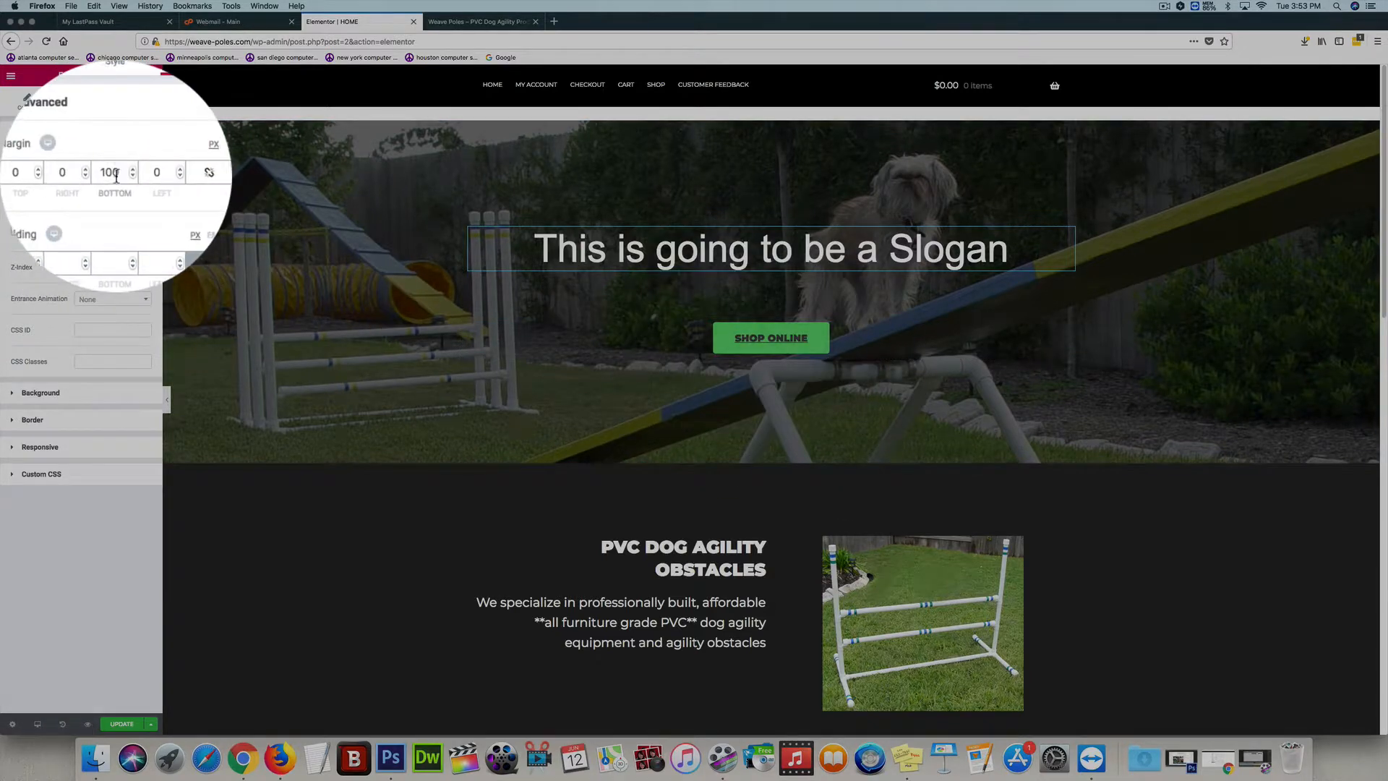
left_click_drag(116, 176, 56, 168)
type("0")
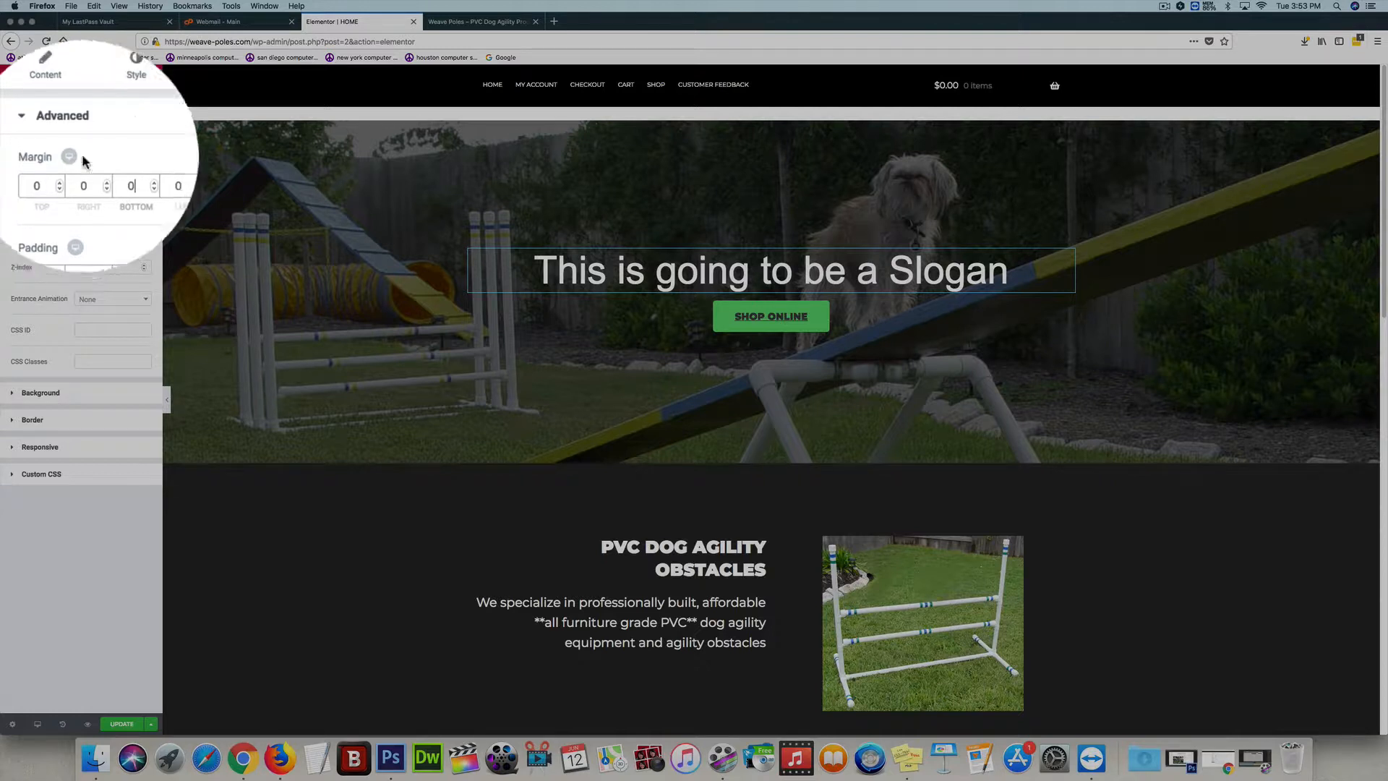
left_click(115, 116)
left_click(66, 118)
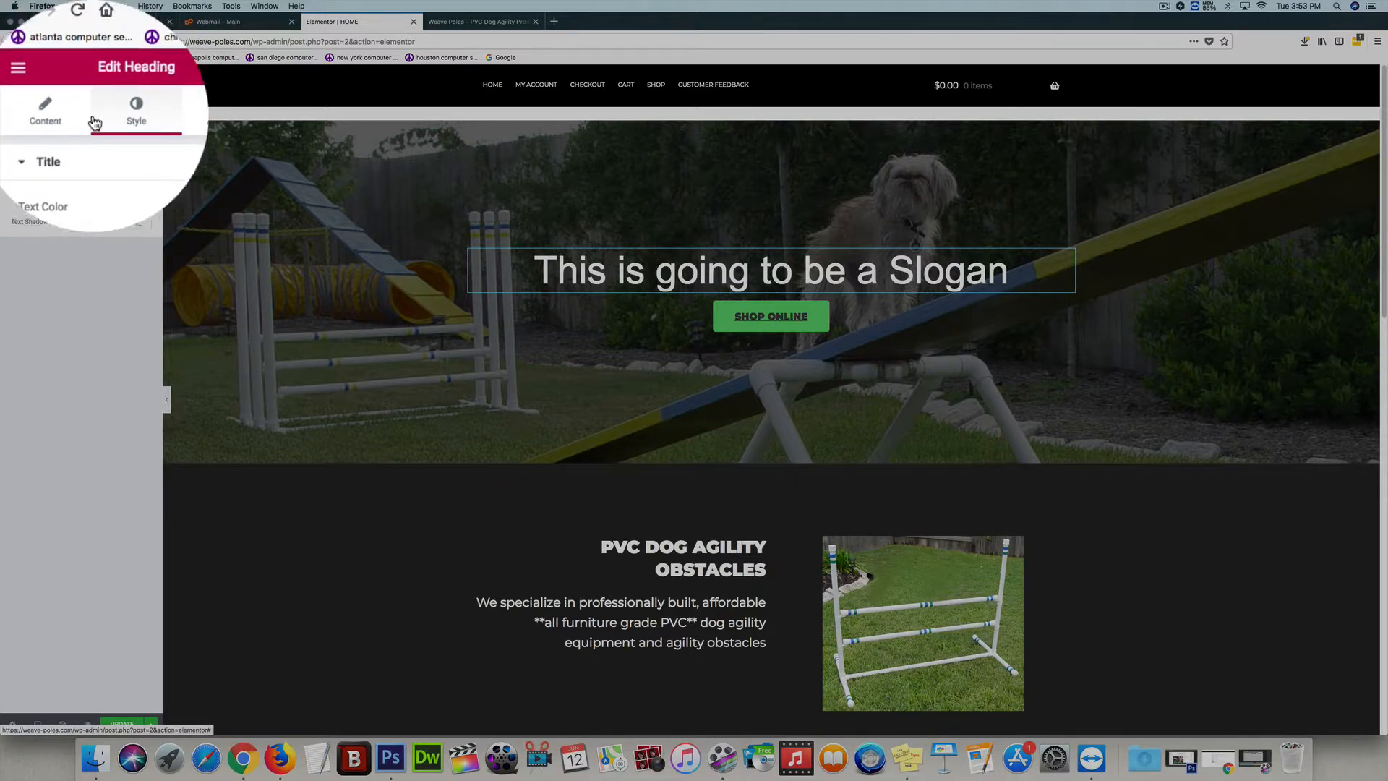
left_click(116, 118)
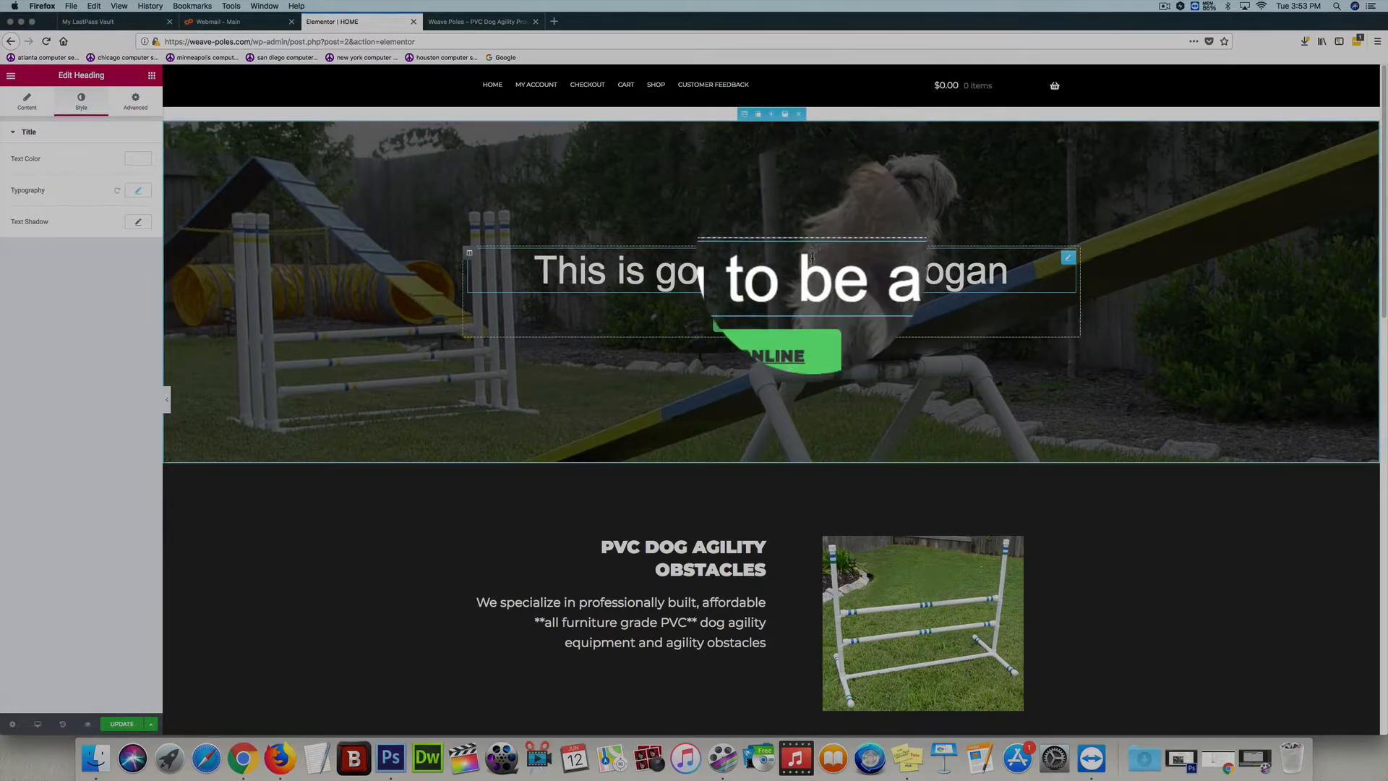
Replace "OBSTACLES" with "CHANGED TO WHAT EVER" in the PVC DOG AGILITY heading
scroll(1378, 161, "down", 5)
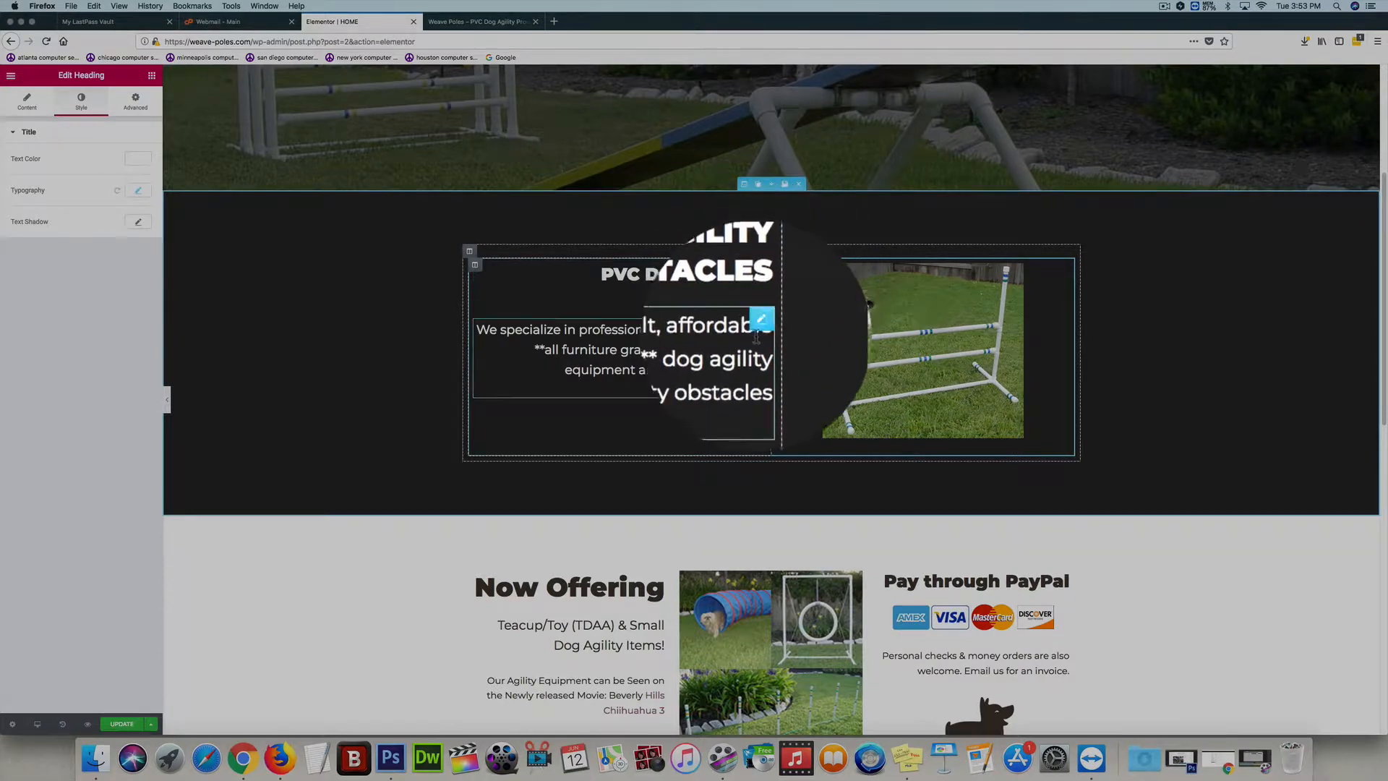
left_click(760, 272)
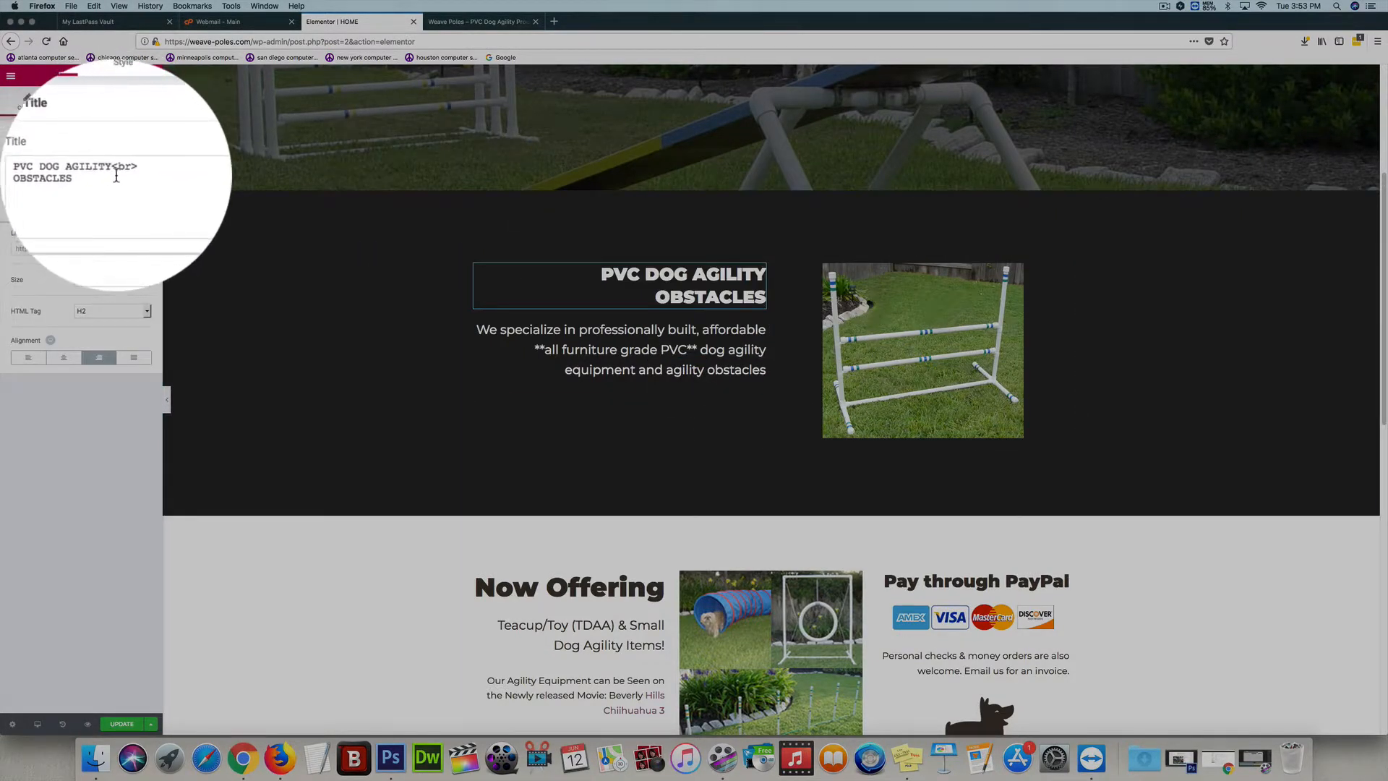
left_click_drag(99, 177, 1, 175)
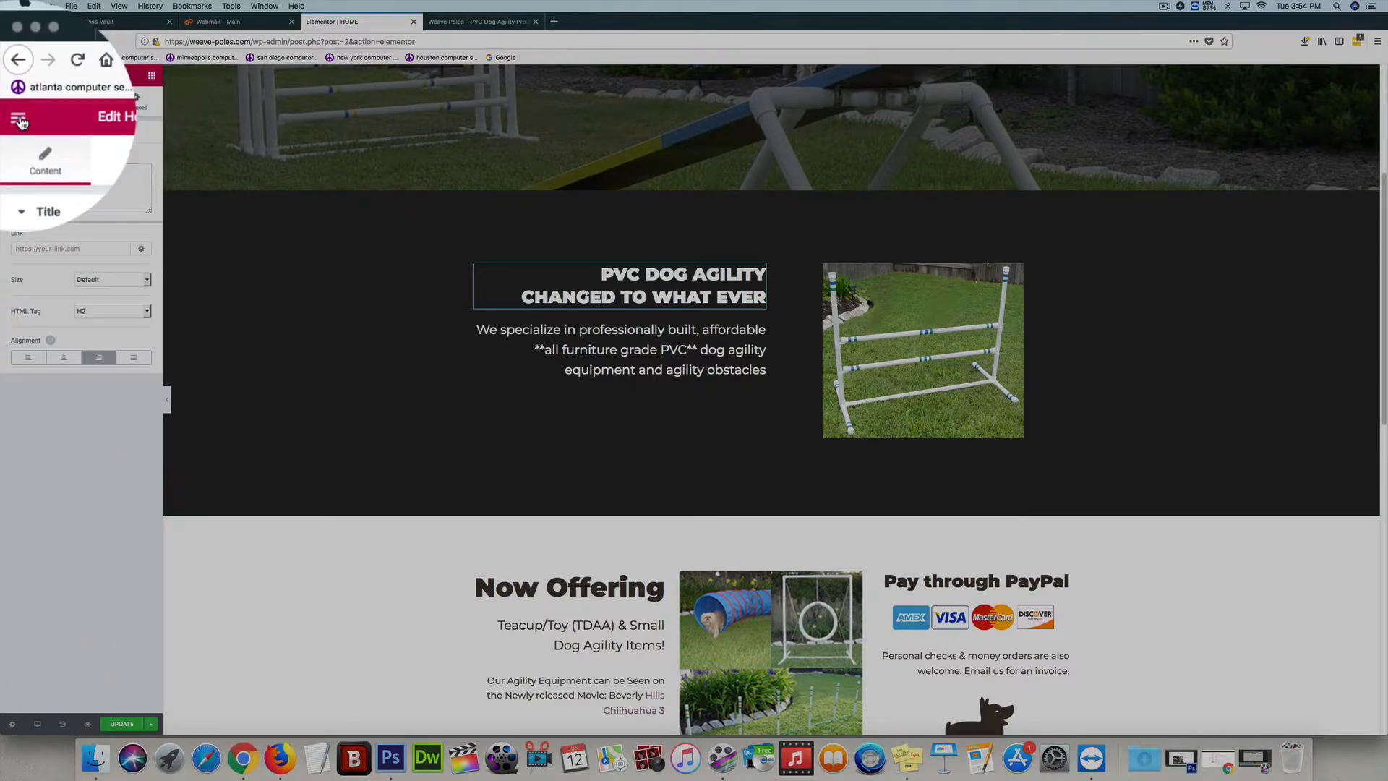
Exit the home page editor to the dashboard and open the CUSTOMER FEEDBACK page for editing with Elementor
left_click(11, 75)
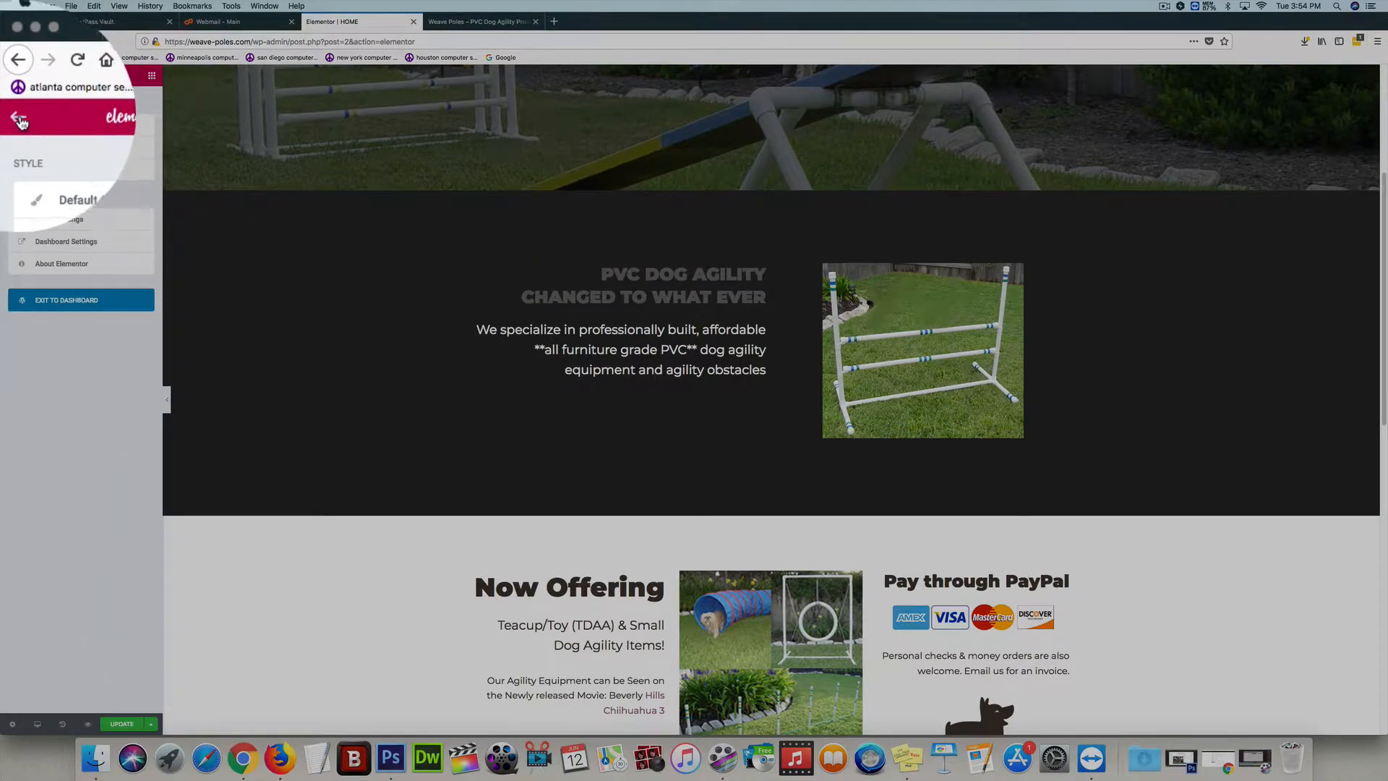
left_click(118, 311)
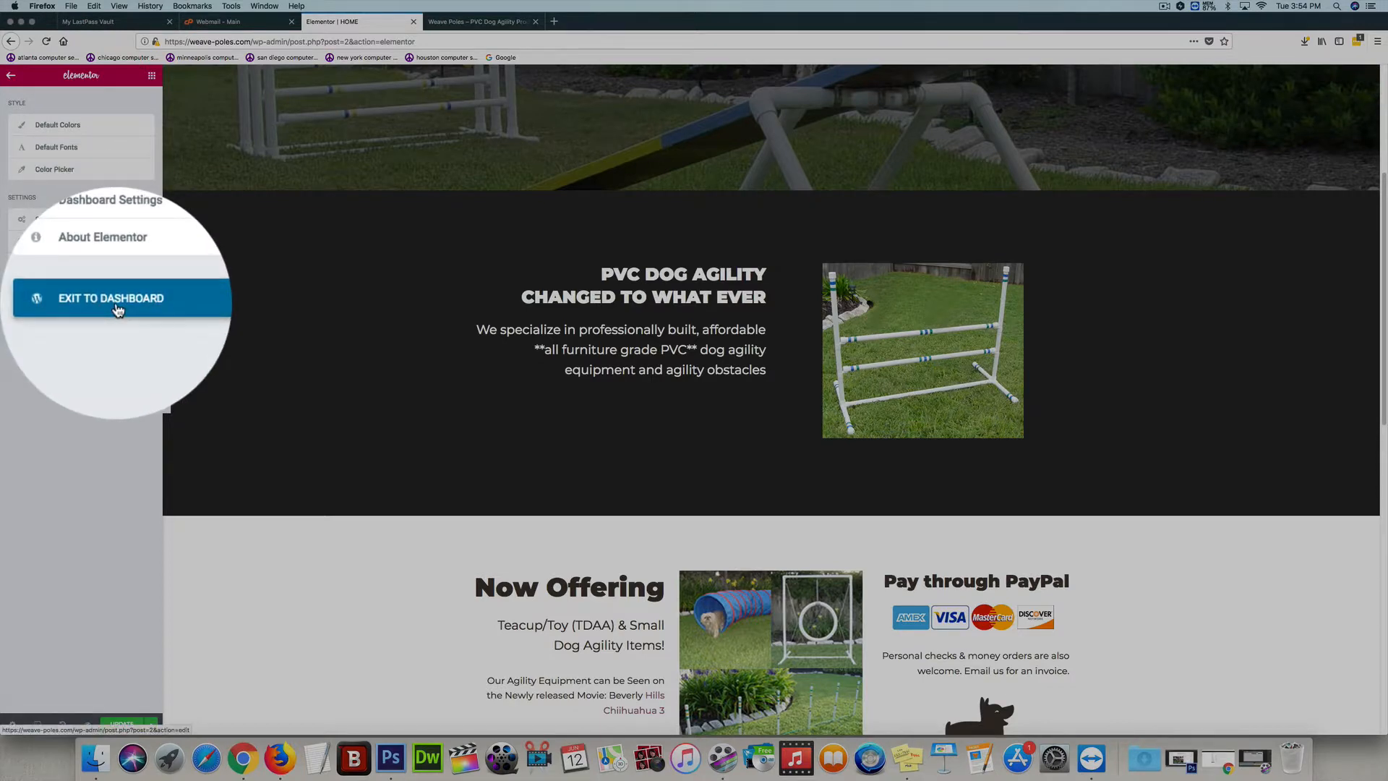
left_click(834, 327)
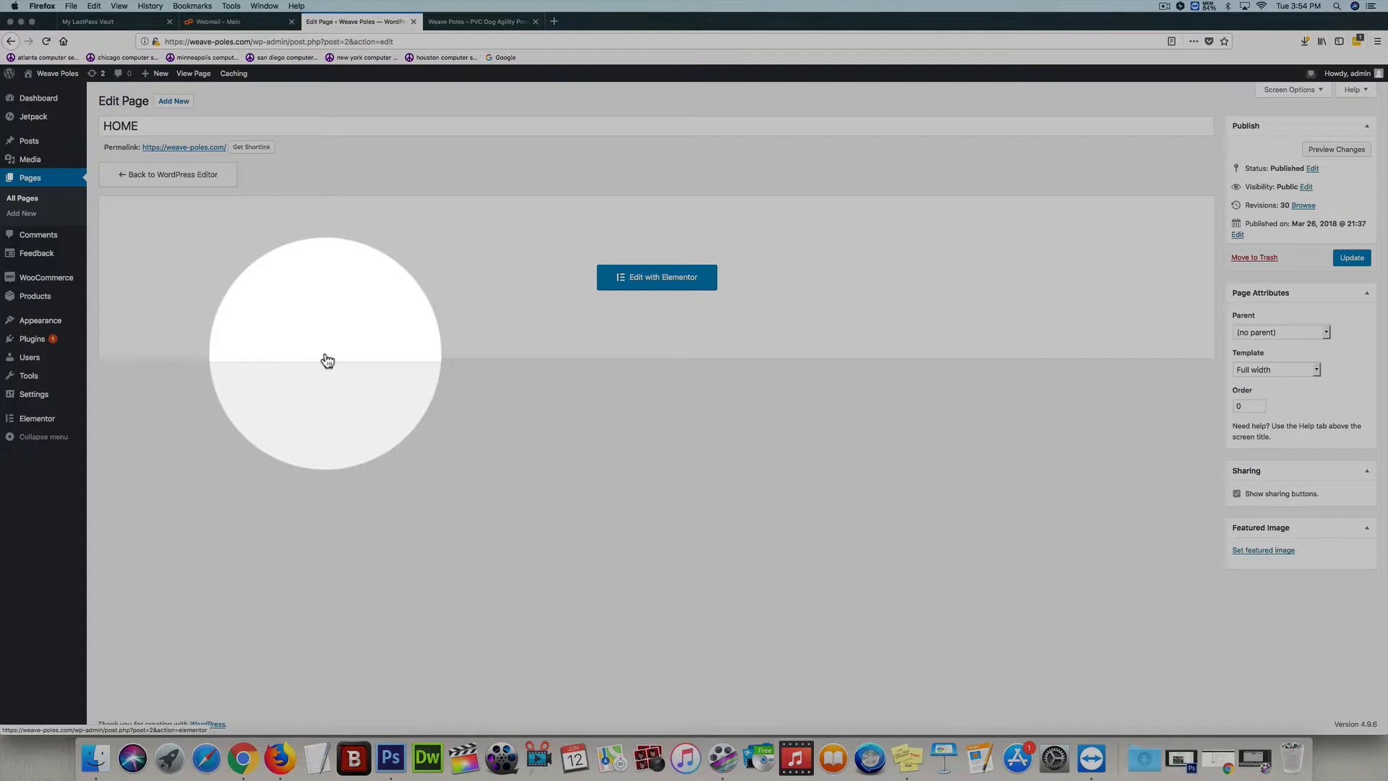
mouse_move(72, 292)
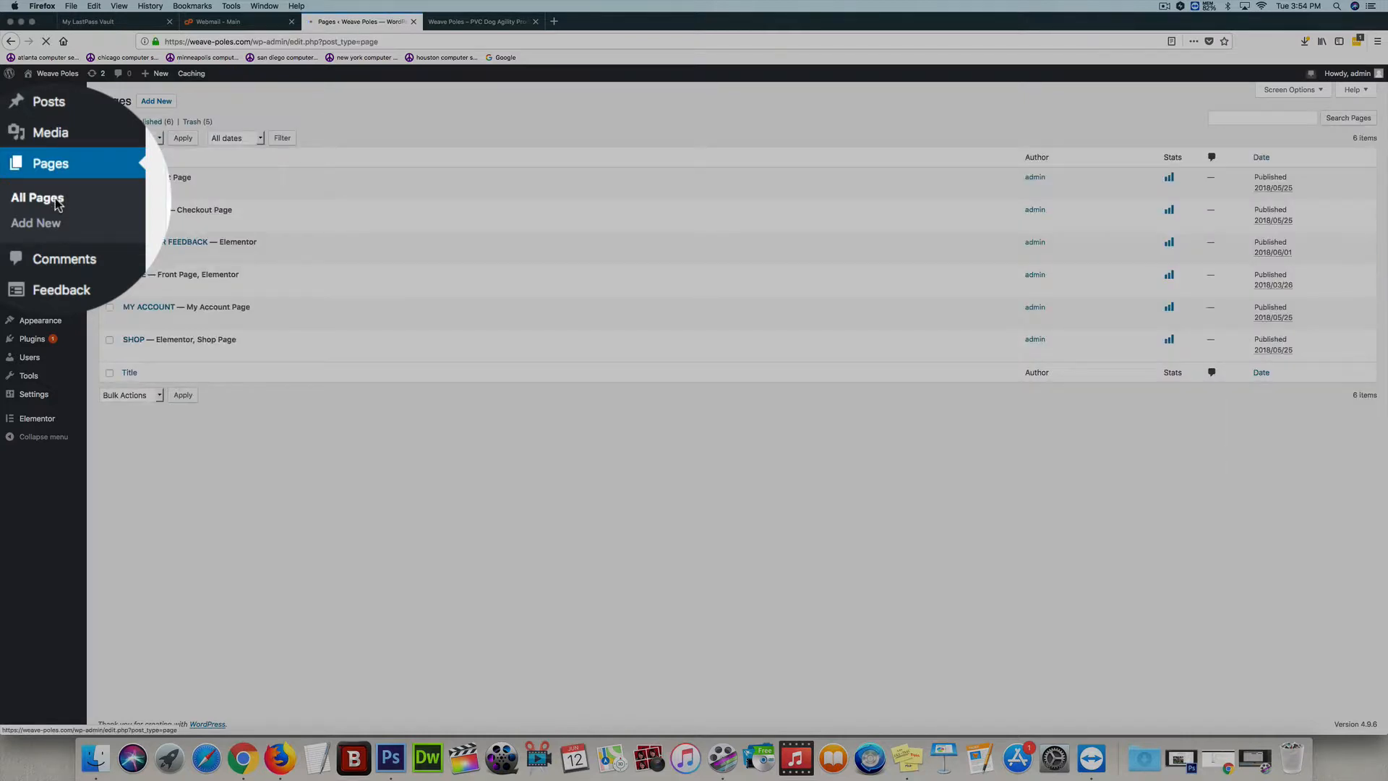
mouse_move(115, 261)
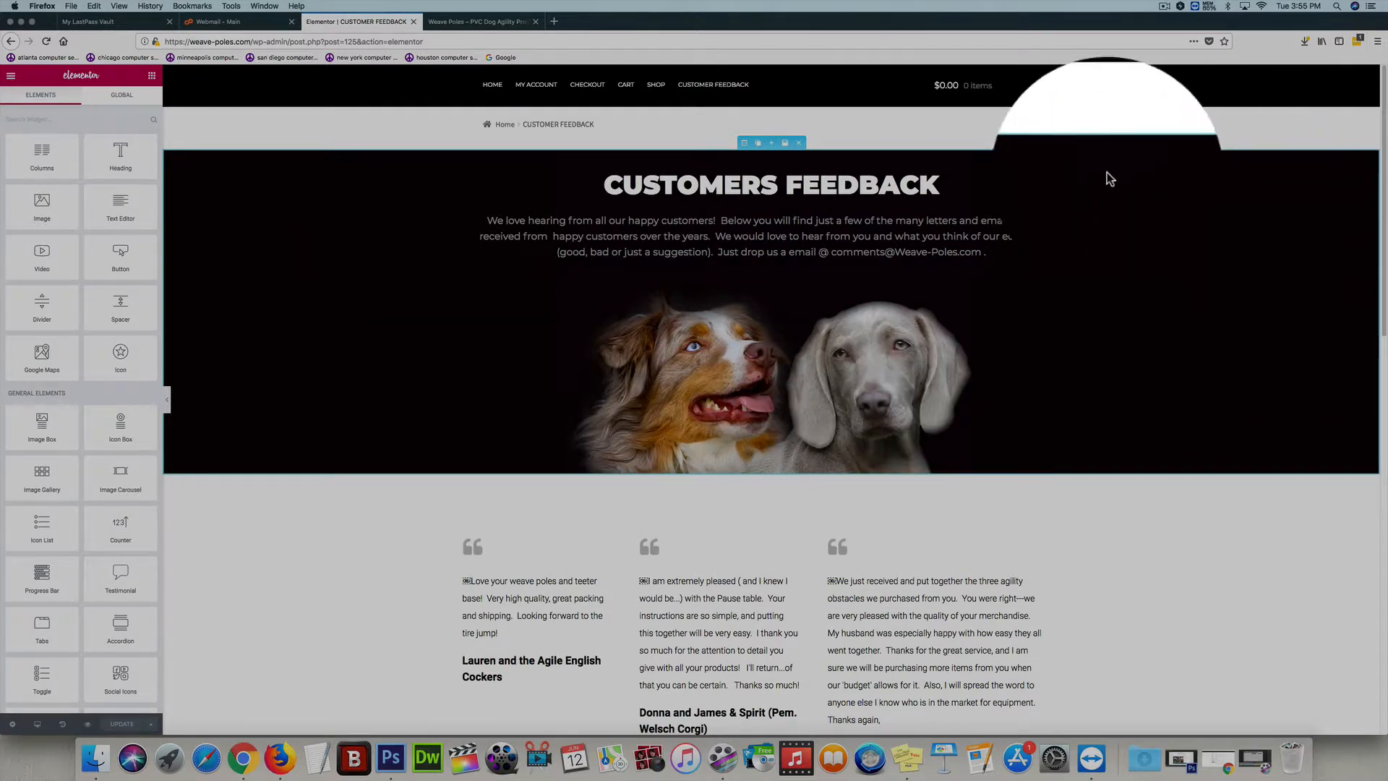
Open the background style settings of the section containing the CUSTOMERS FEEDBACK heading
left_click(744, 142)
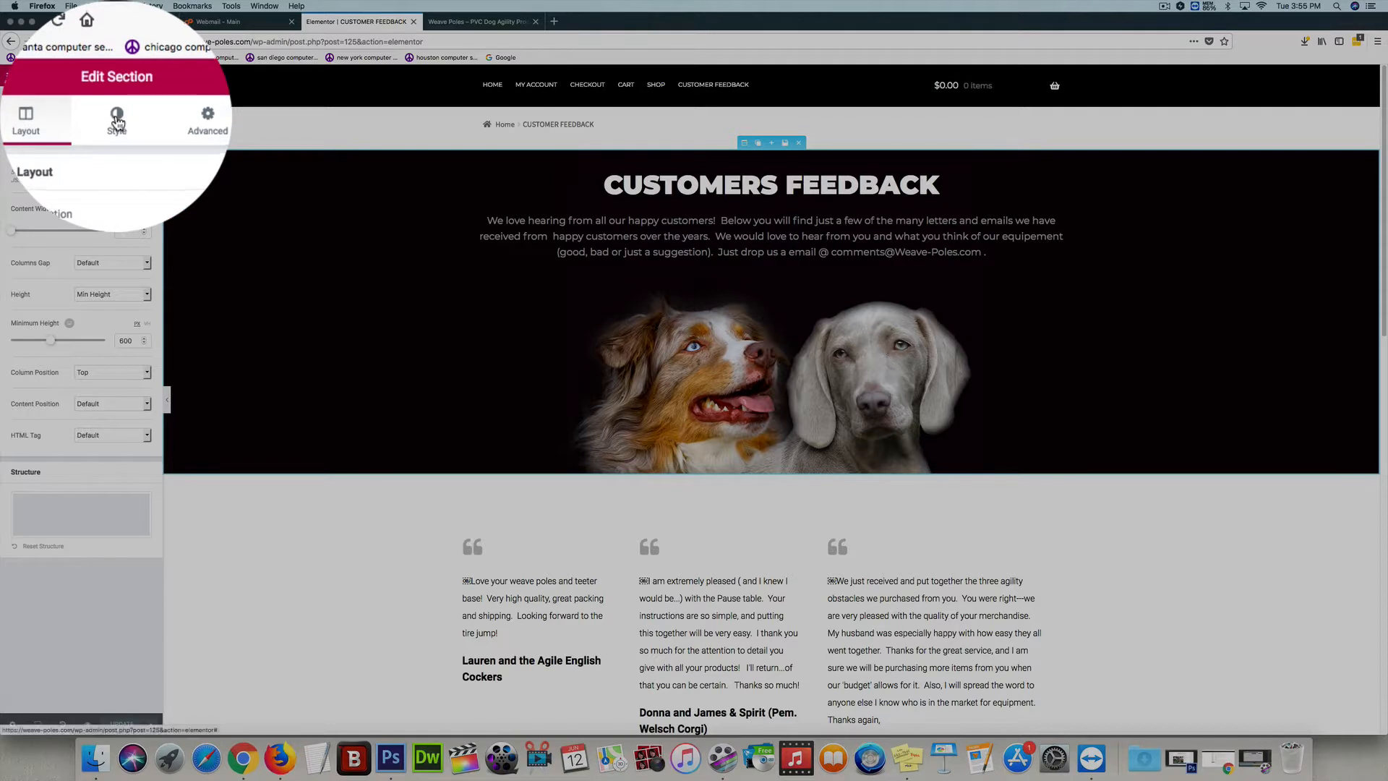
left_click(117, 122)
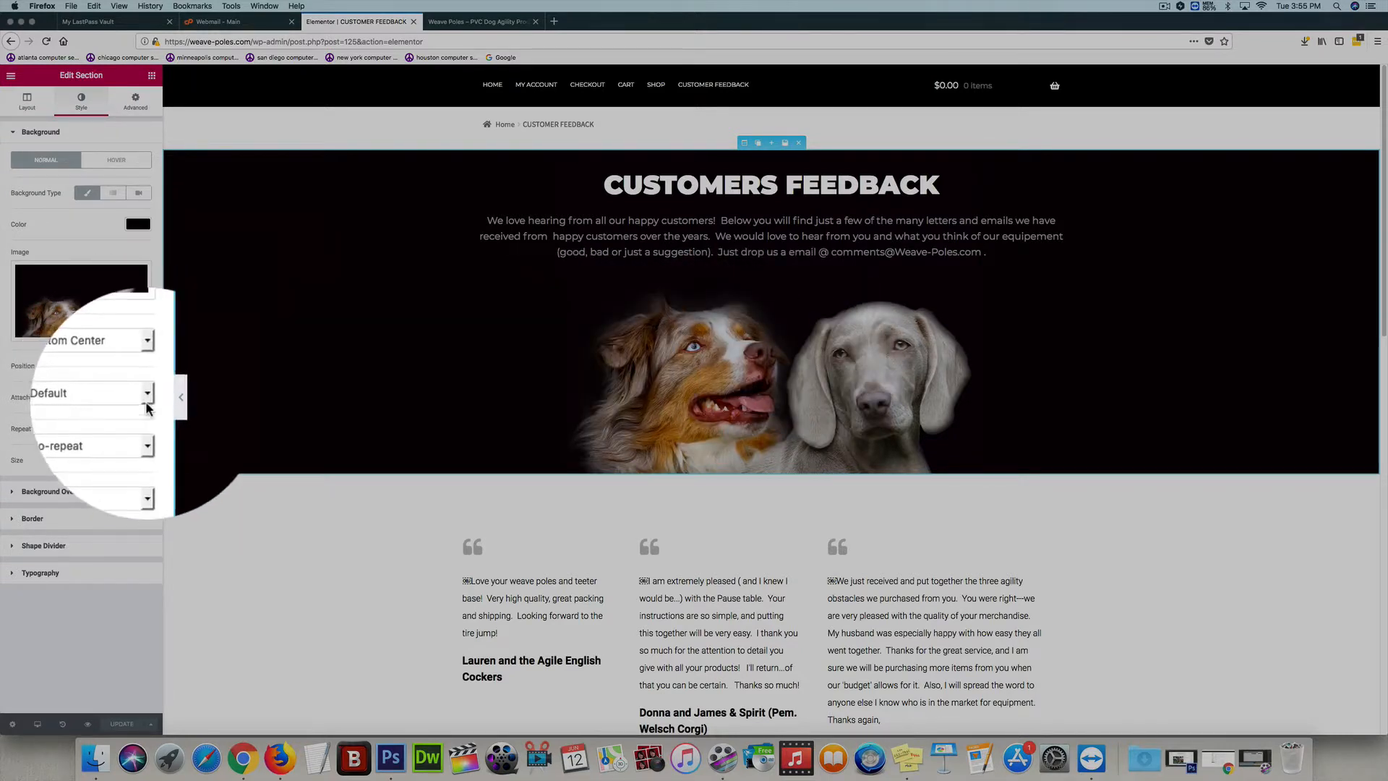
Try Repeat-x for the section's background image and restore No-repeat
left_click(147, 429)
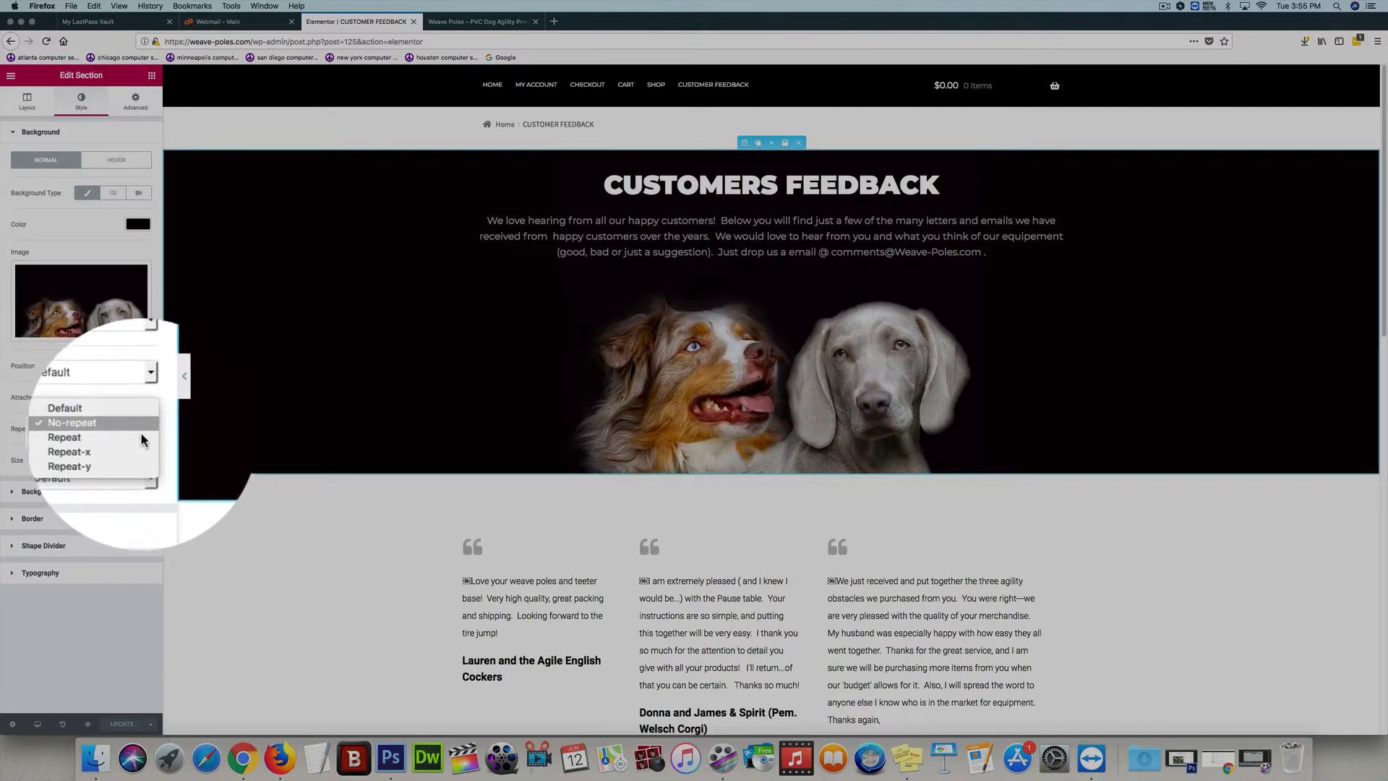
left_click(137, 443)
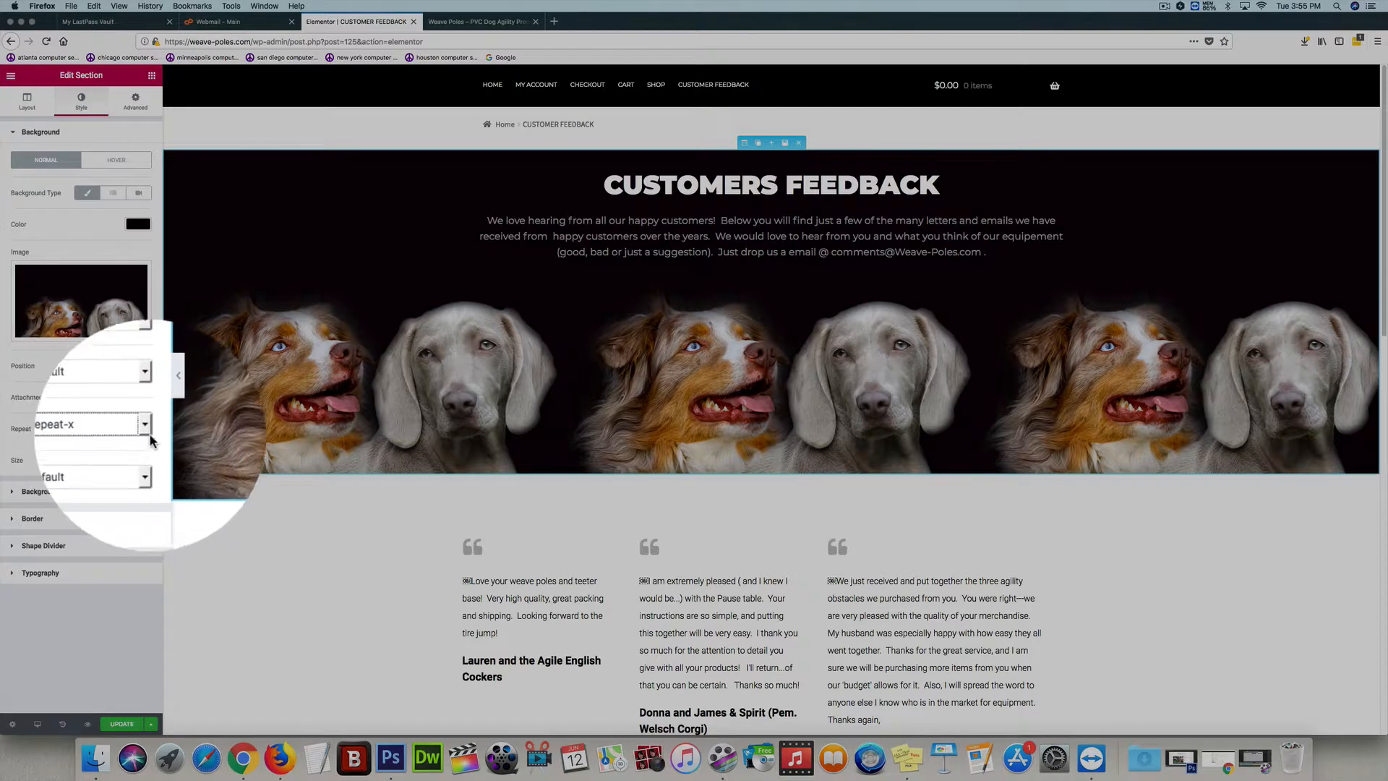
left_click(146, 428)
left_click(146, 428)
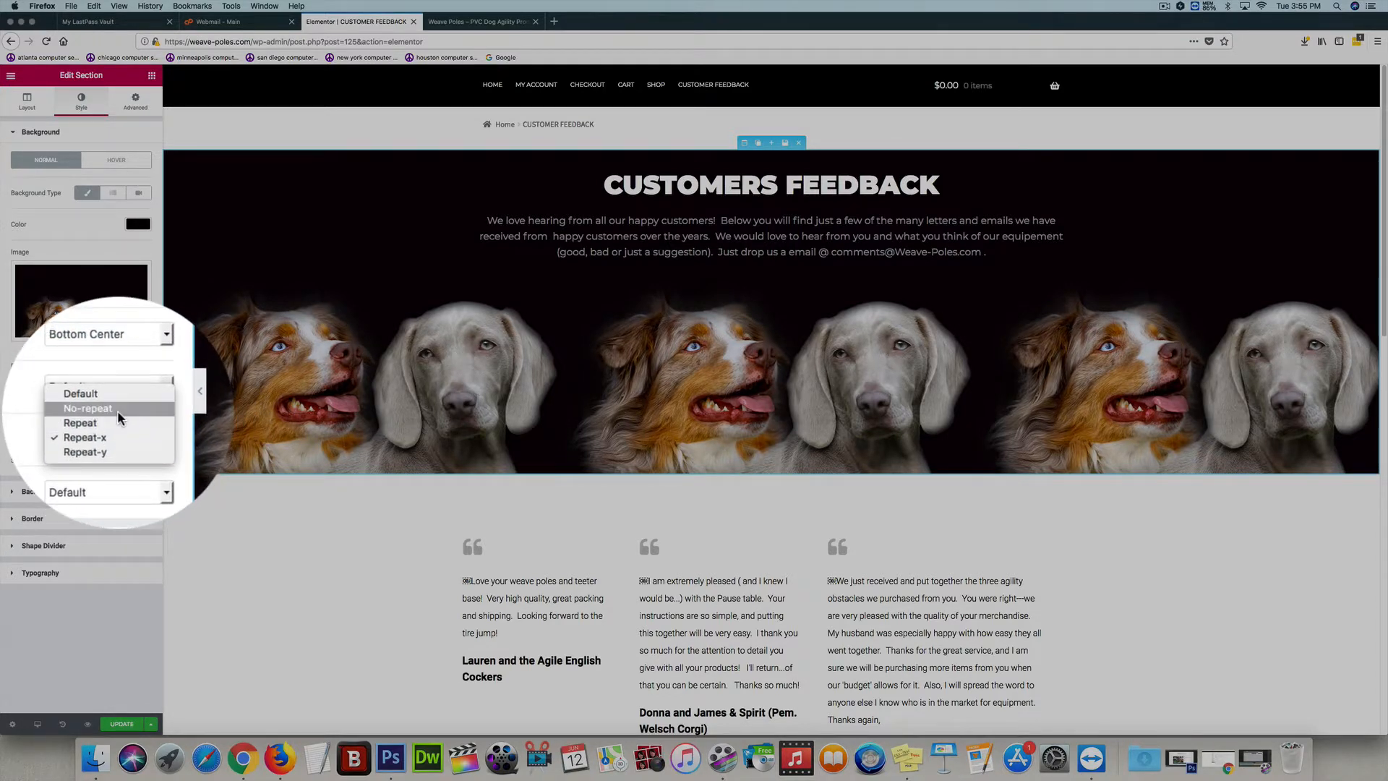
left_click(117, 410)
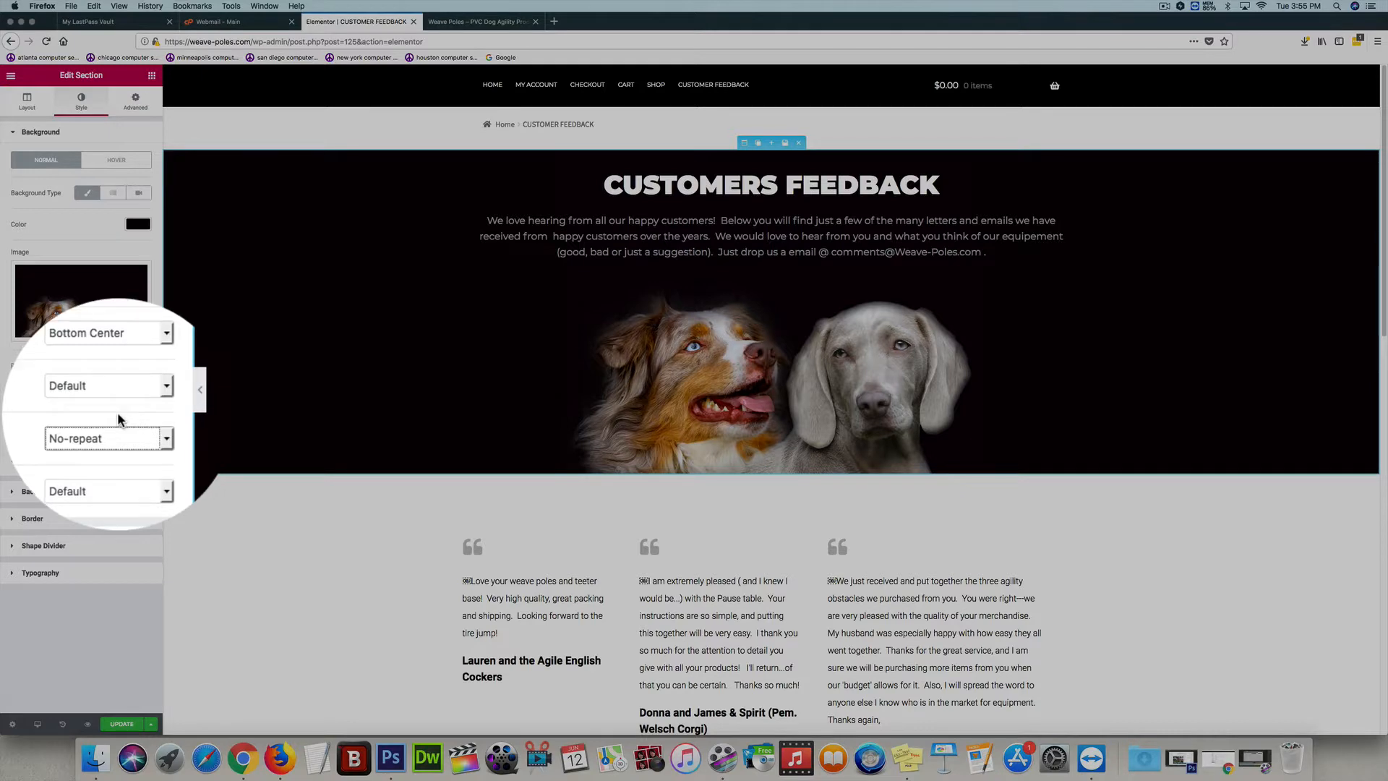
Try the Cover size for the section's background image, settling on Auto
left_click(145, 457)
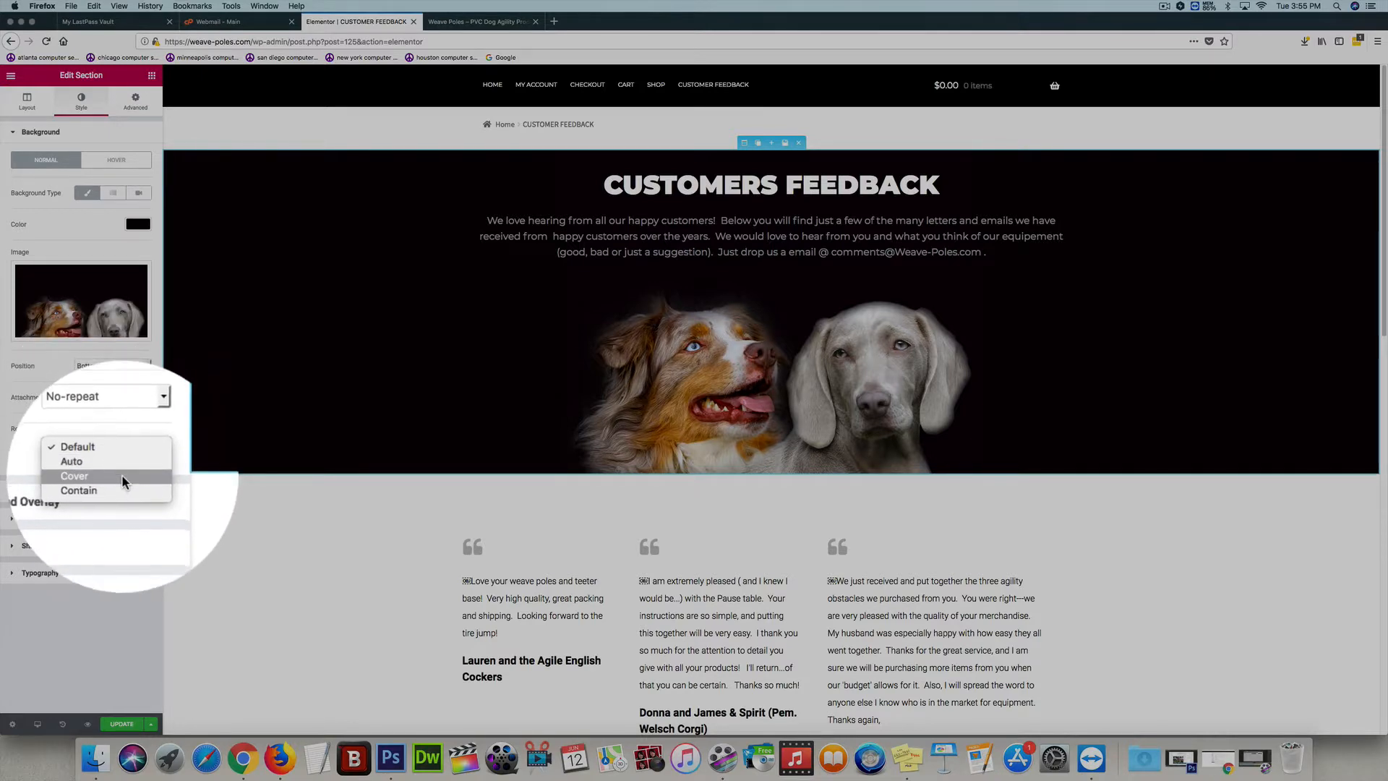
left_click(121, 475)
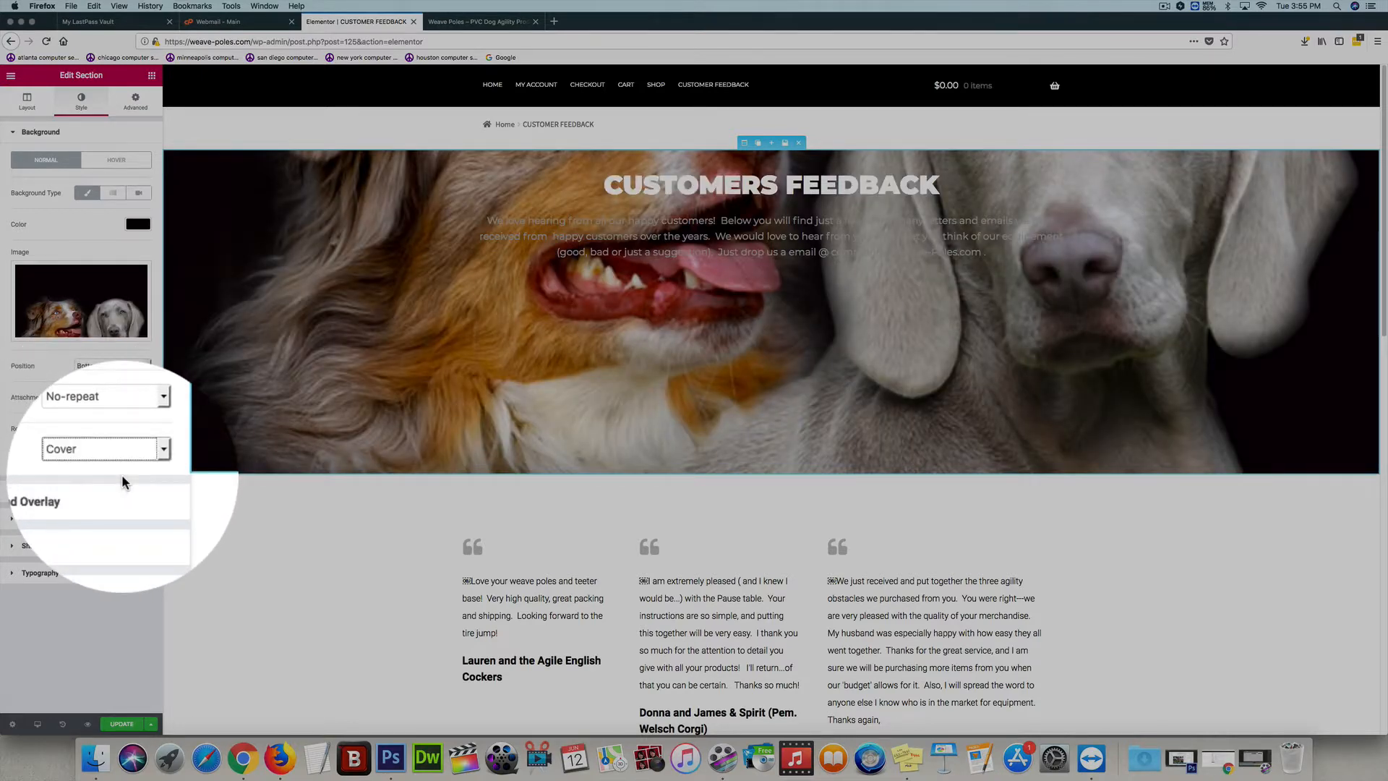
left_click(123, 457)
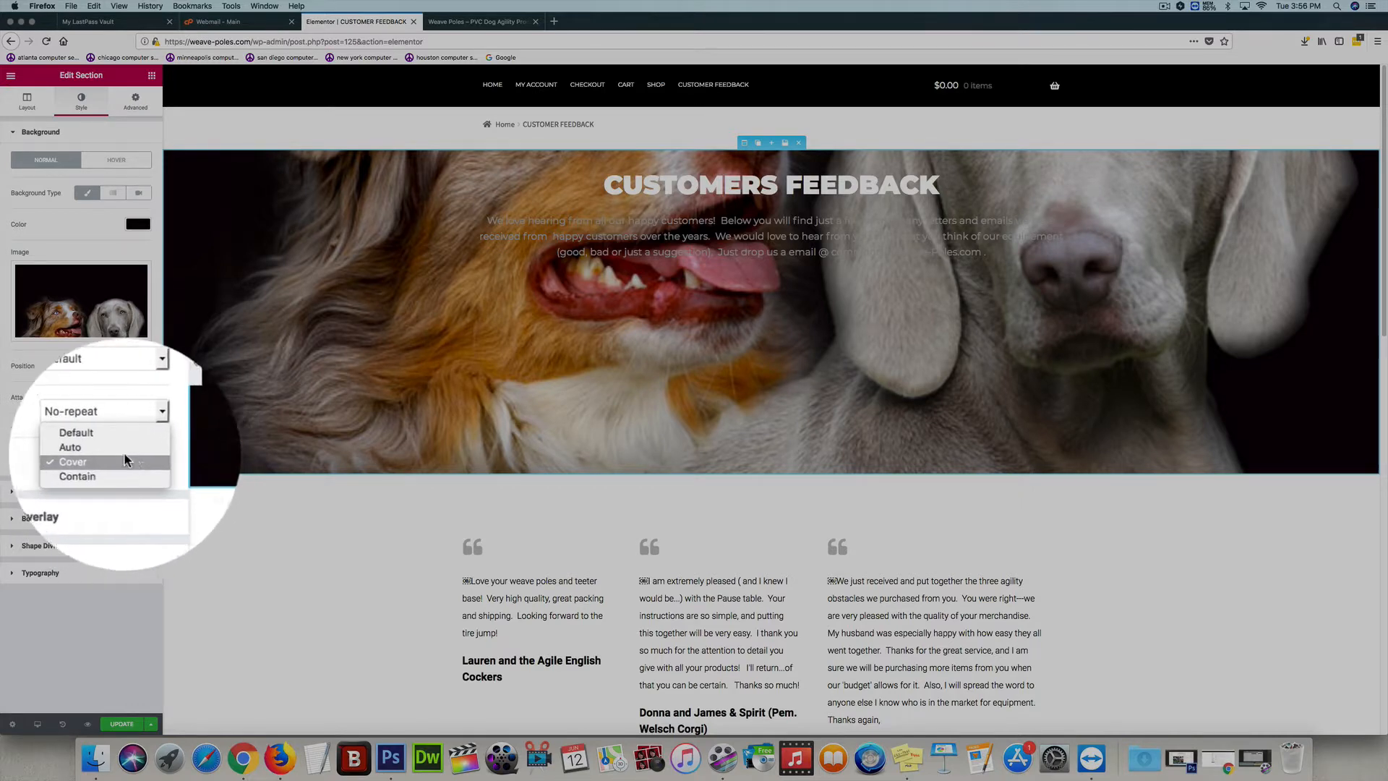
left_click(116, 448)
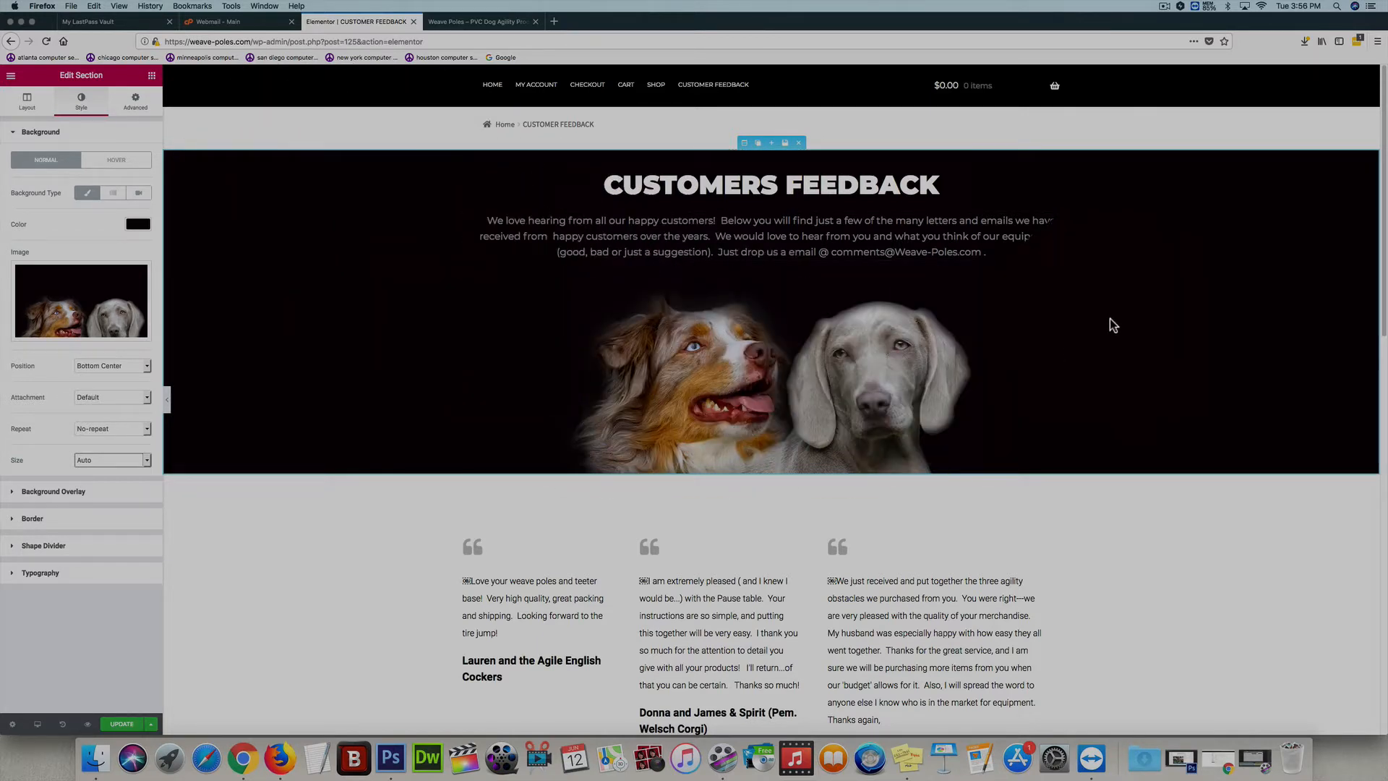
Duplicate the CUSTOMERS FEEDBACK section with the two dogs directly below the original
left_click(758, 147)
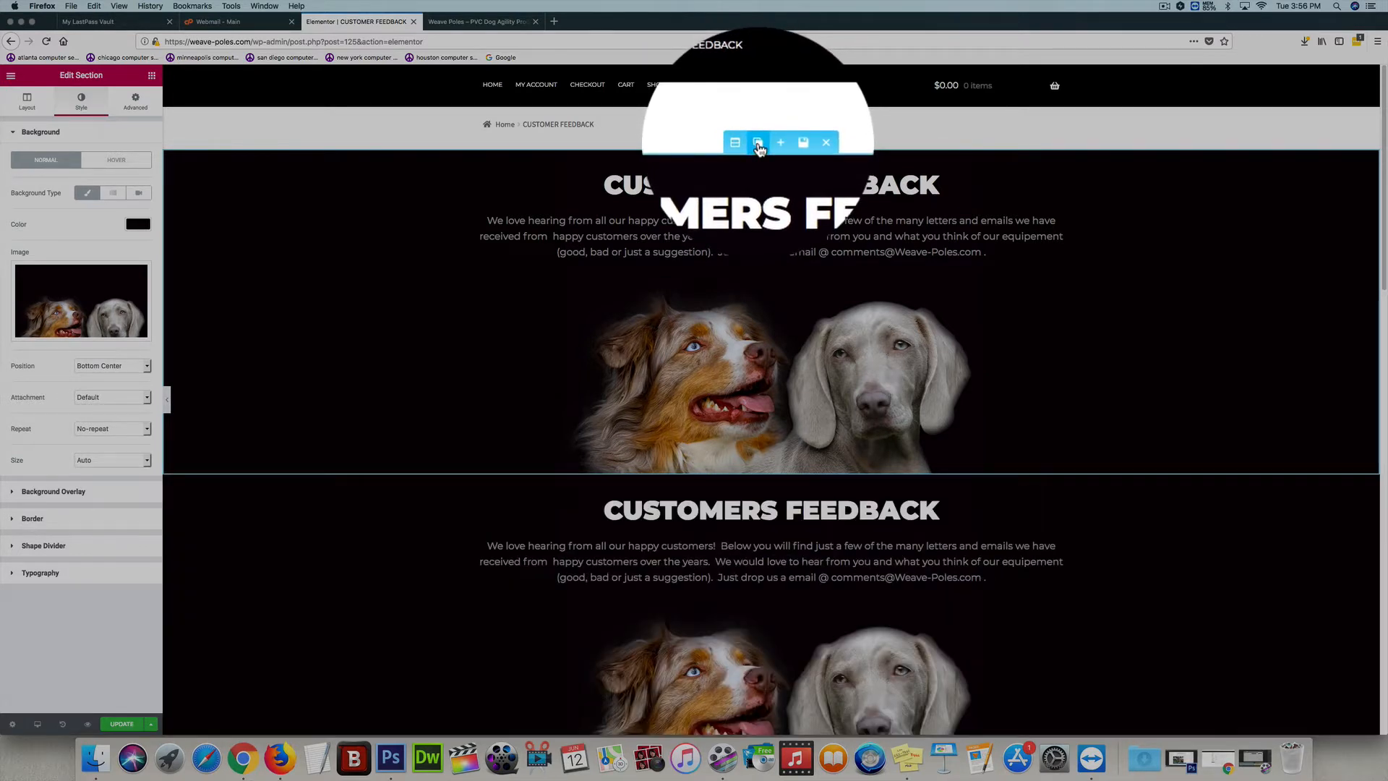
scroll(1212, 279, "down", 5)
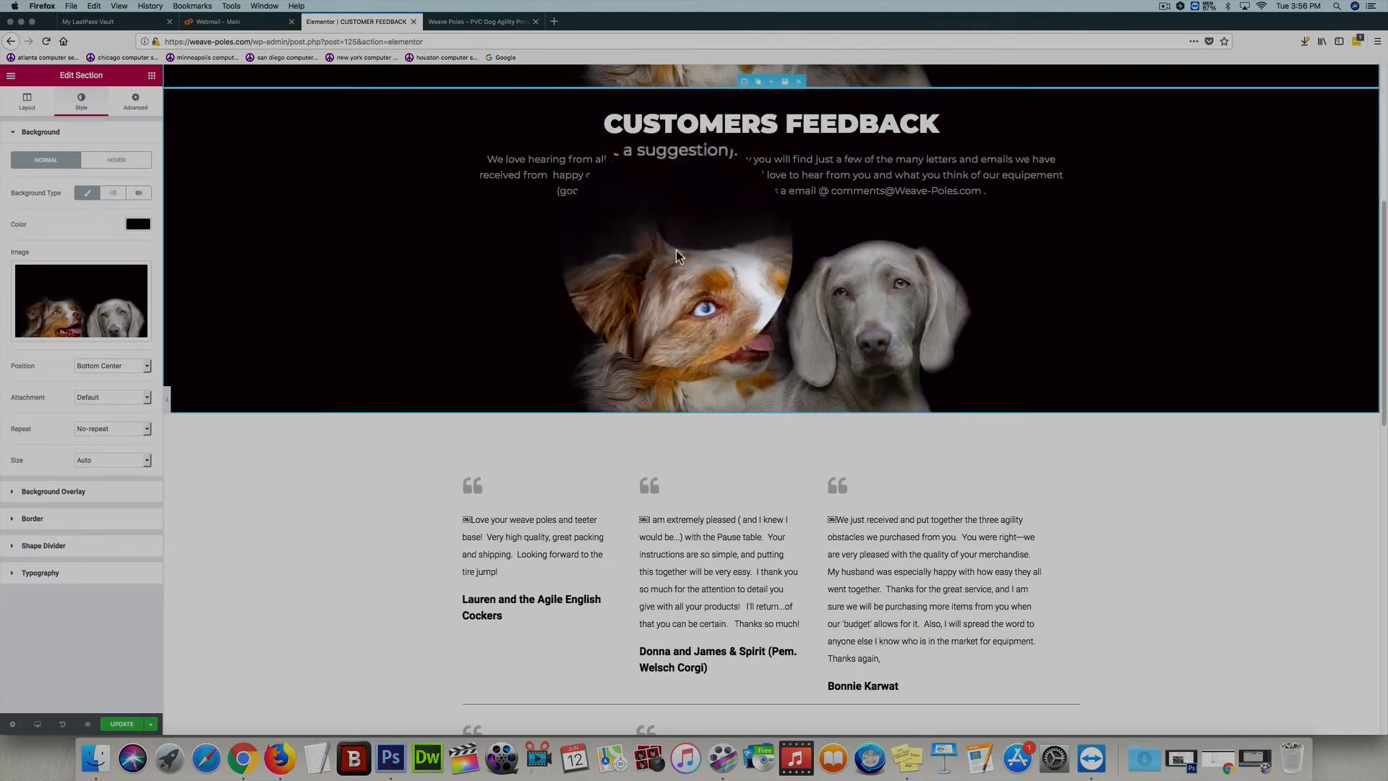
Try a blue background color on the upper CUSTOMERS FEEDBACK section and undo it
left_click(139, 228)
left_click(115, 240)
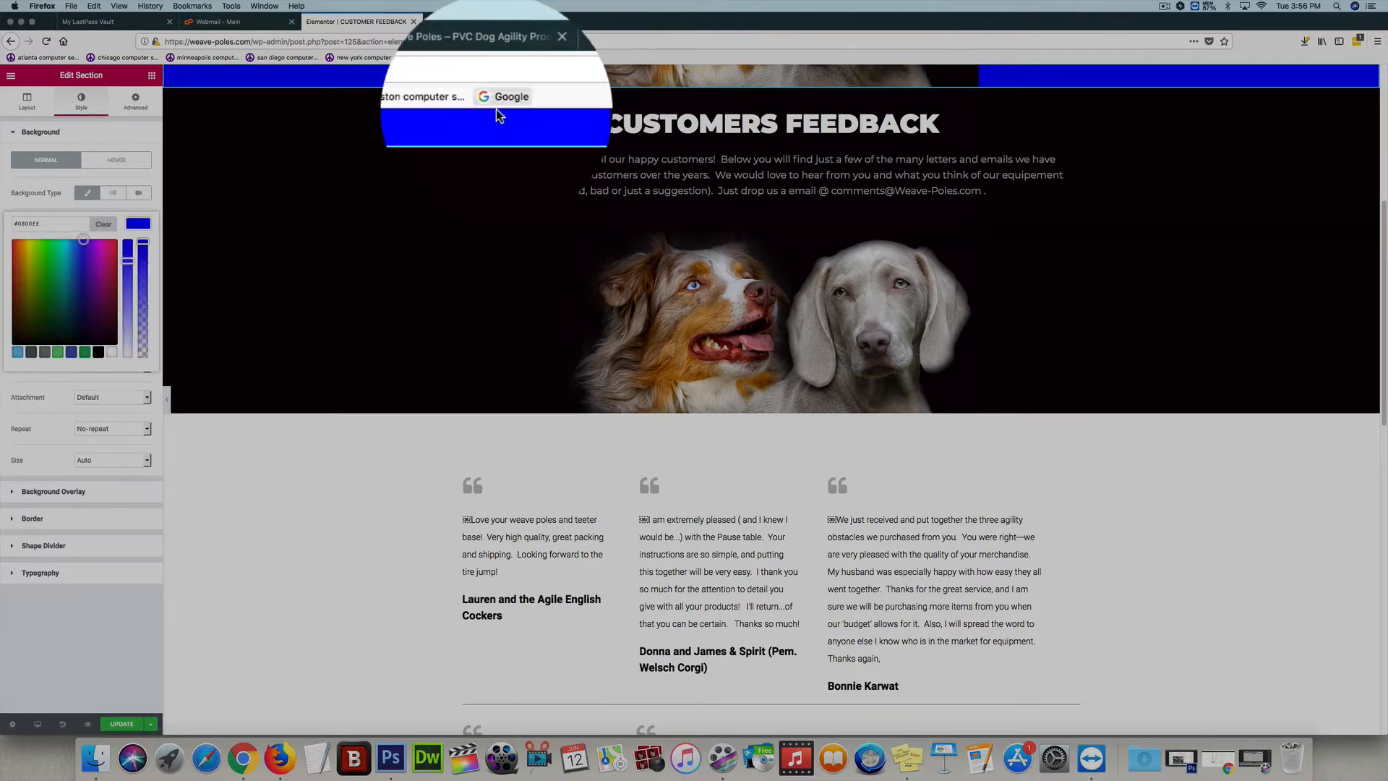
left_click_drag(1378, 238, 1347, 114)
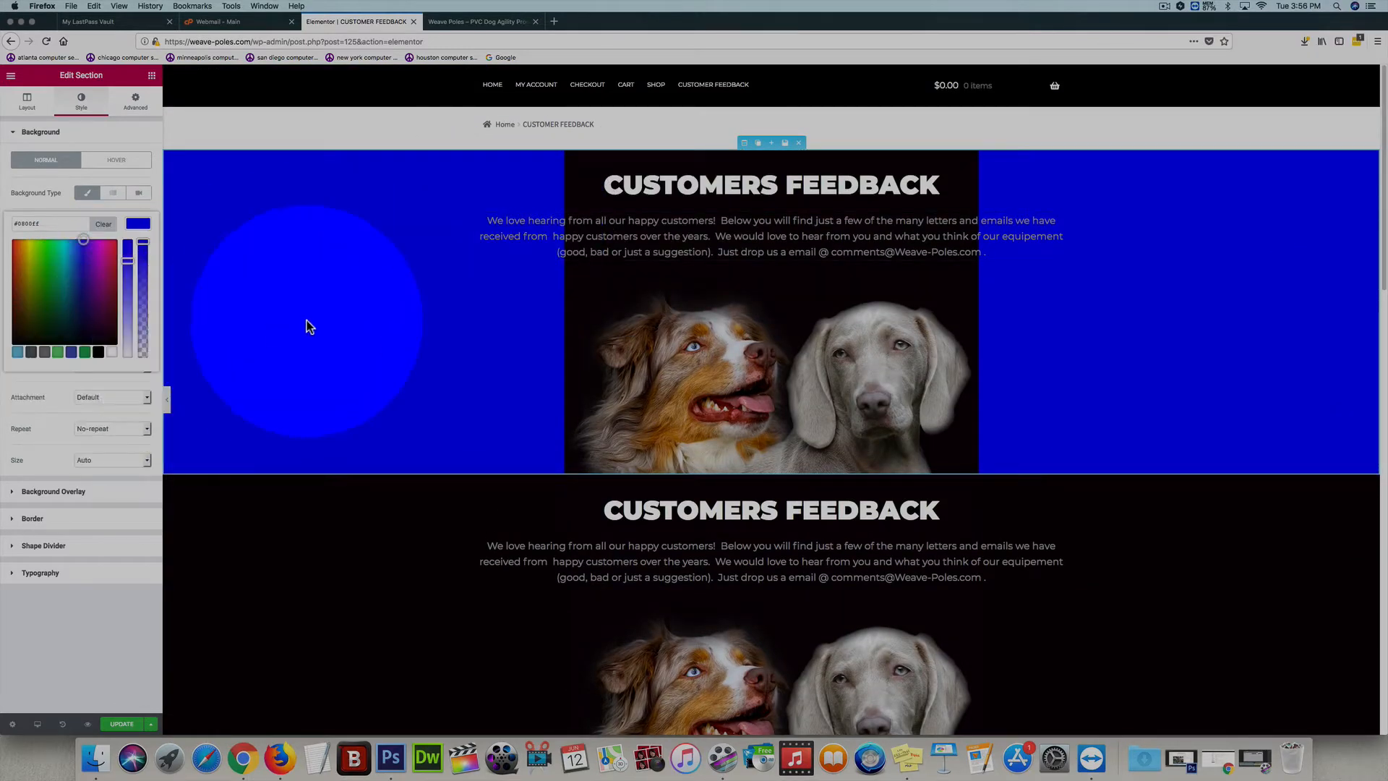
key("super+z")
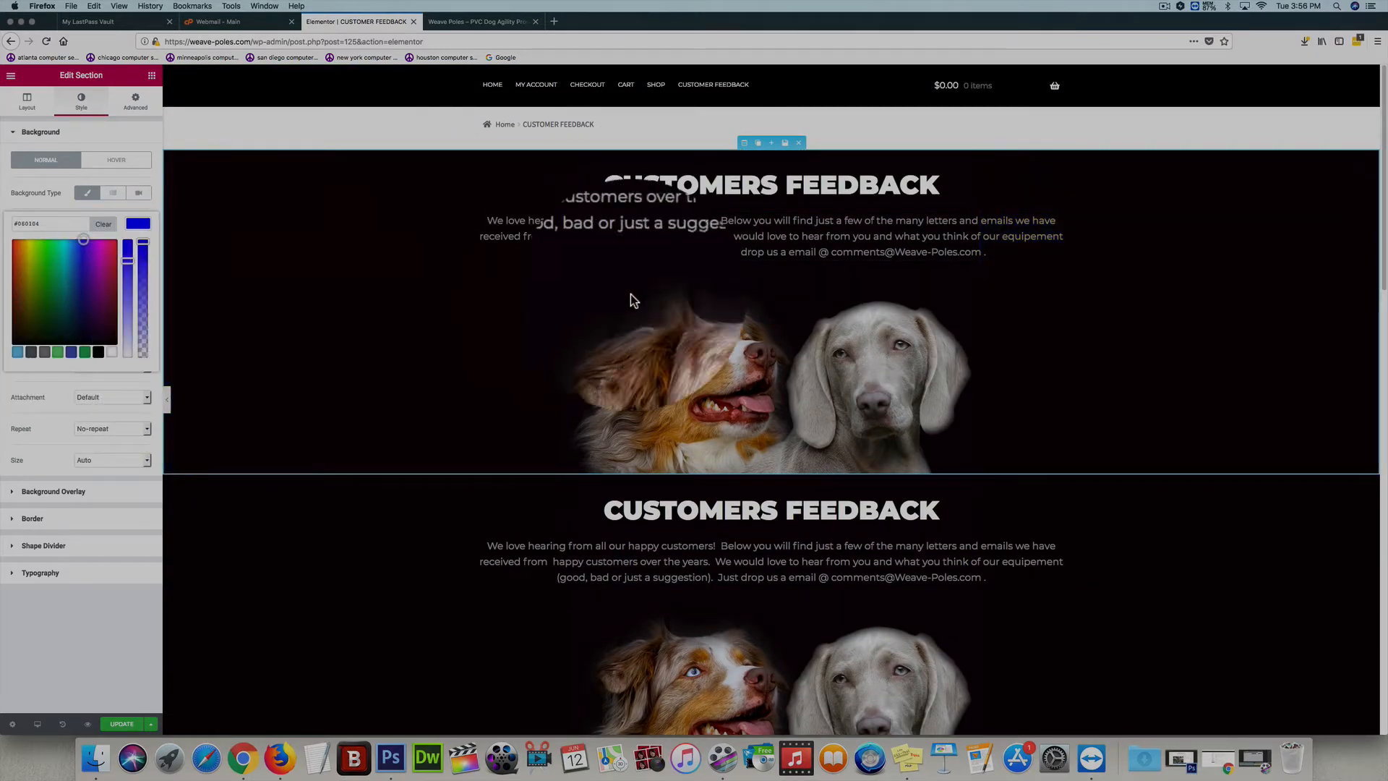
Set the lower CUSTOMERS FEEDBACK section's background color to blue #0071f2 and remove its background image of the two dogs
left_click_drag(1386, 276, 1386, 289)
scroll(1190, 334, "down", 5)
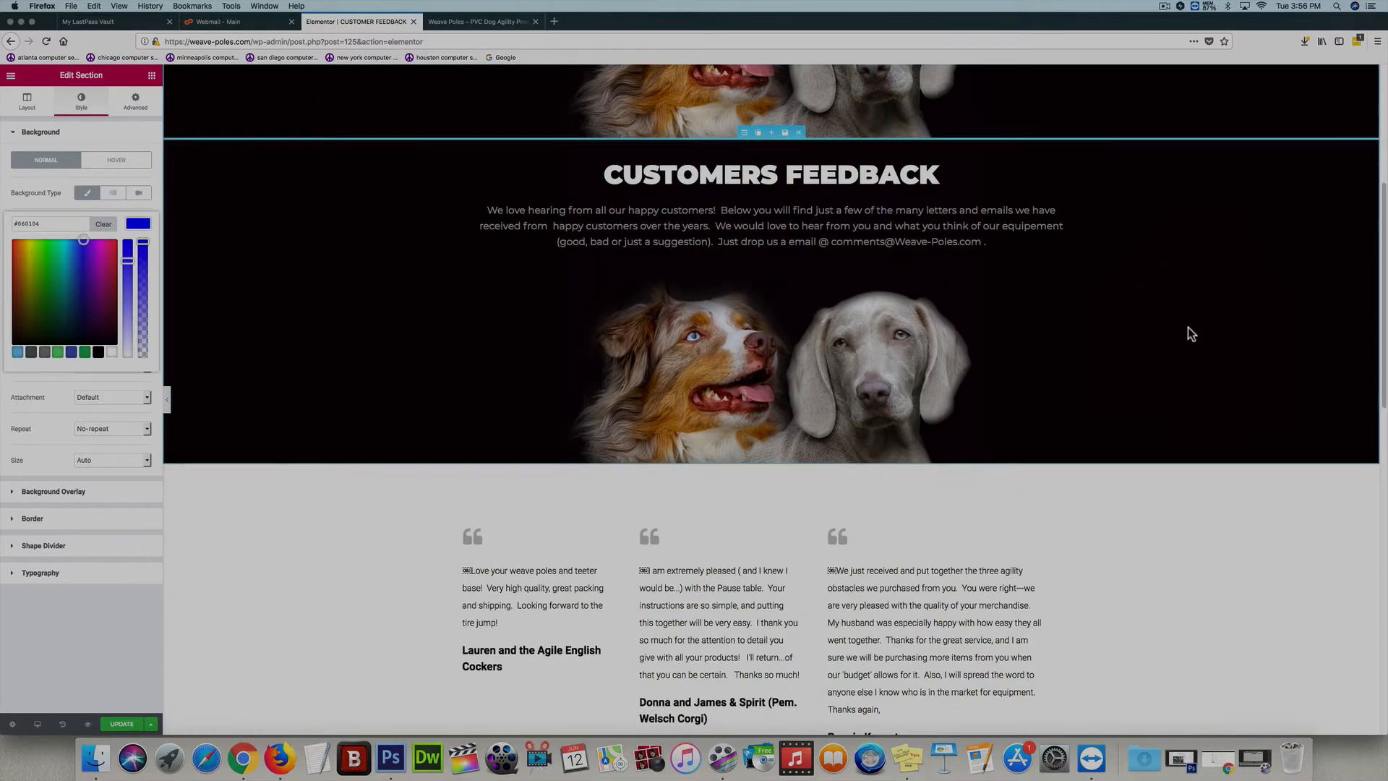
left_click(744, 133)
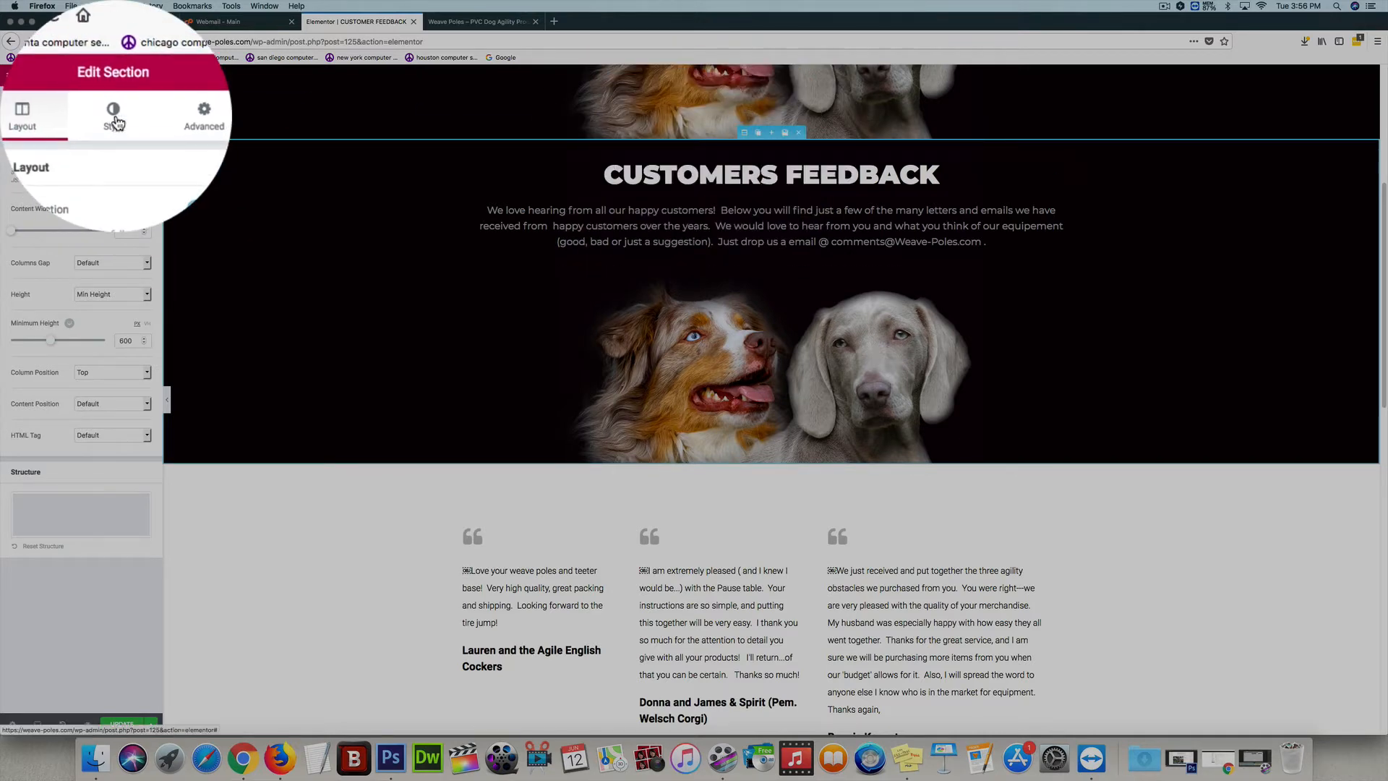
left_click(115, 122)
left_click(138, 225)
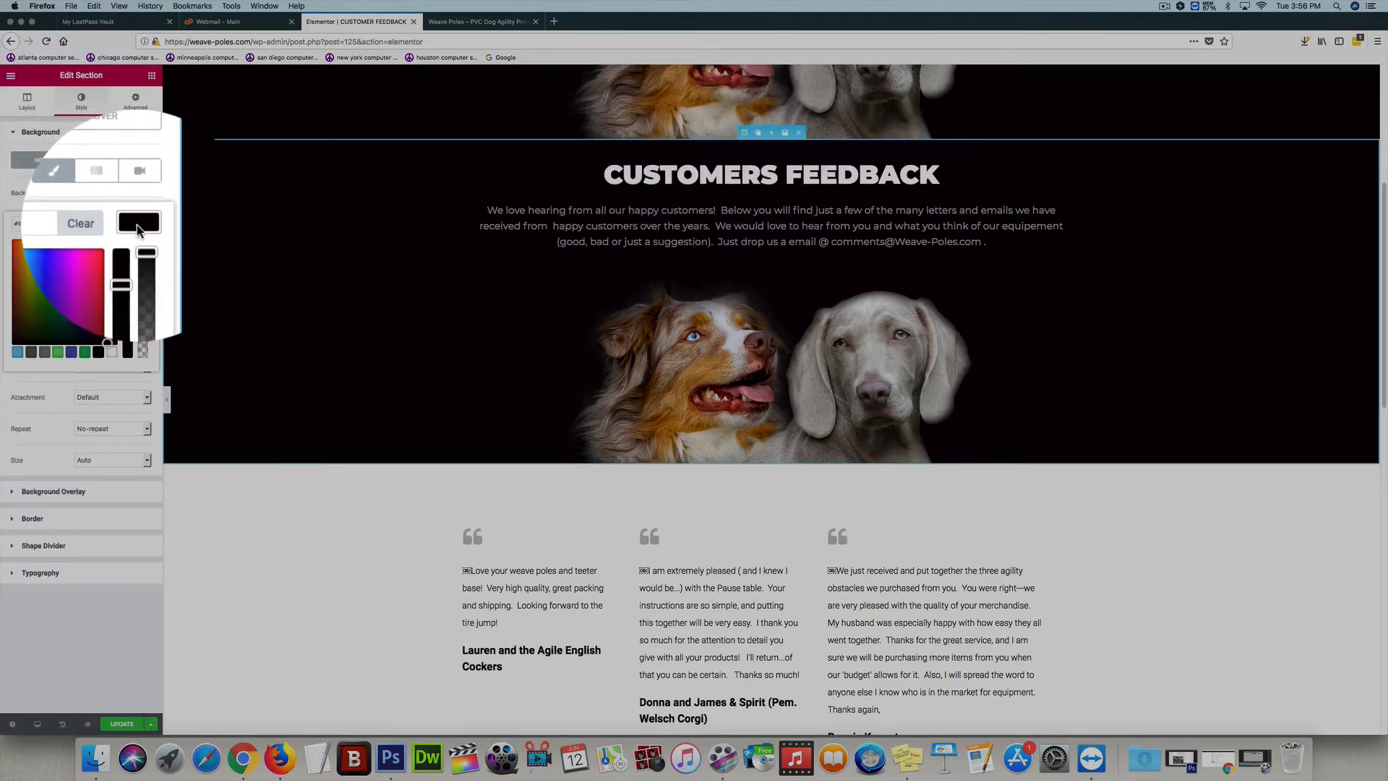
left_click(112, 243)
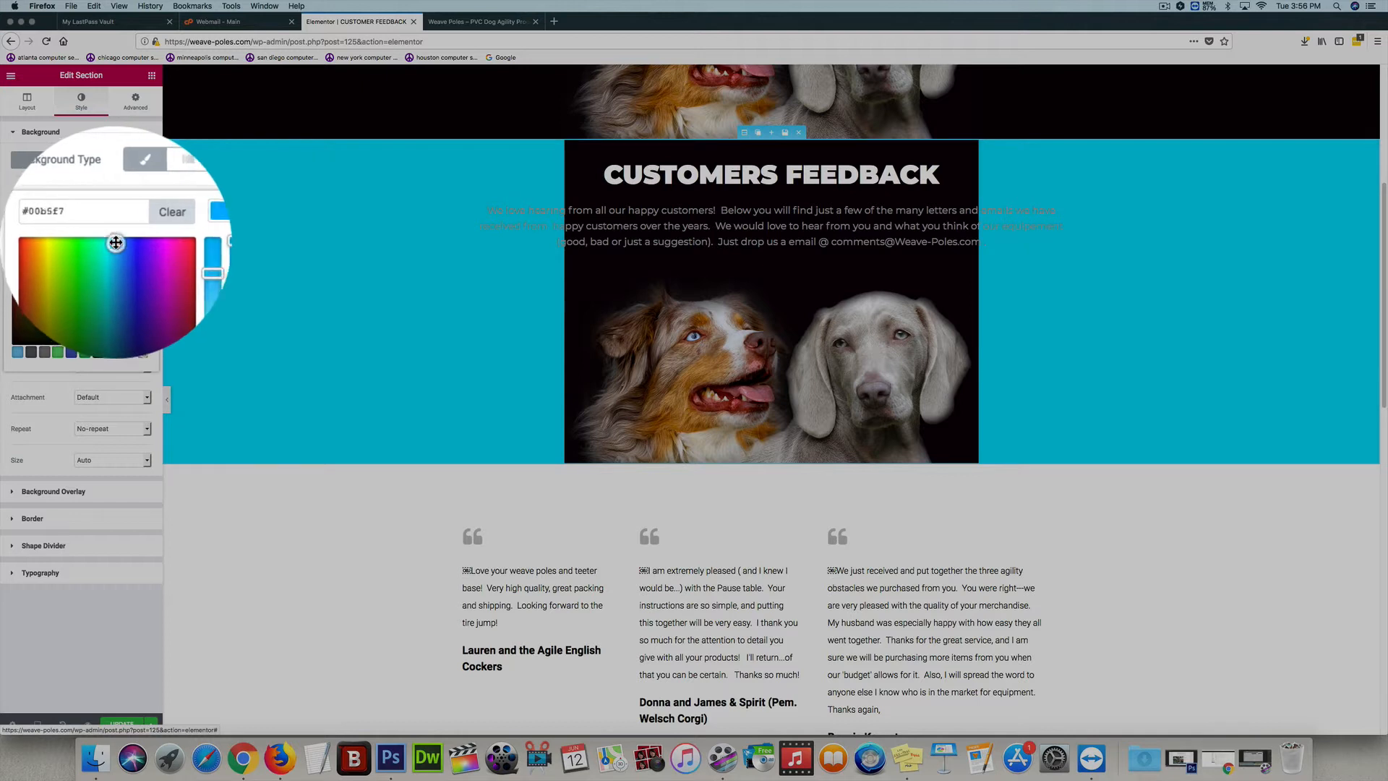
left_click_drag(116, 242, 116, 244)
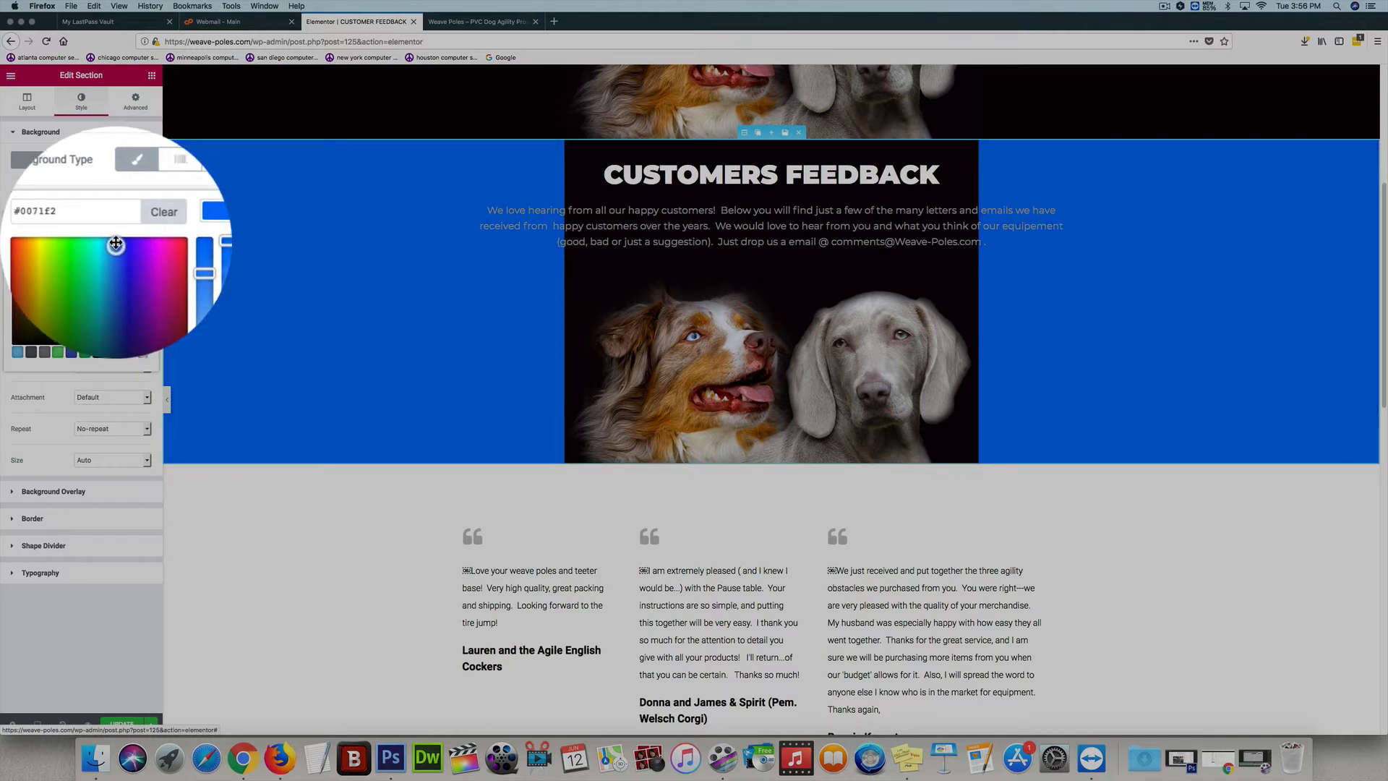
left_click(103, 201)
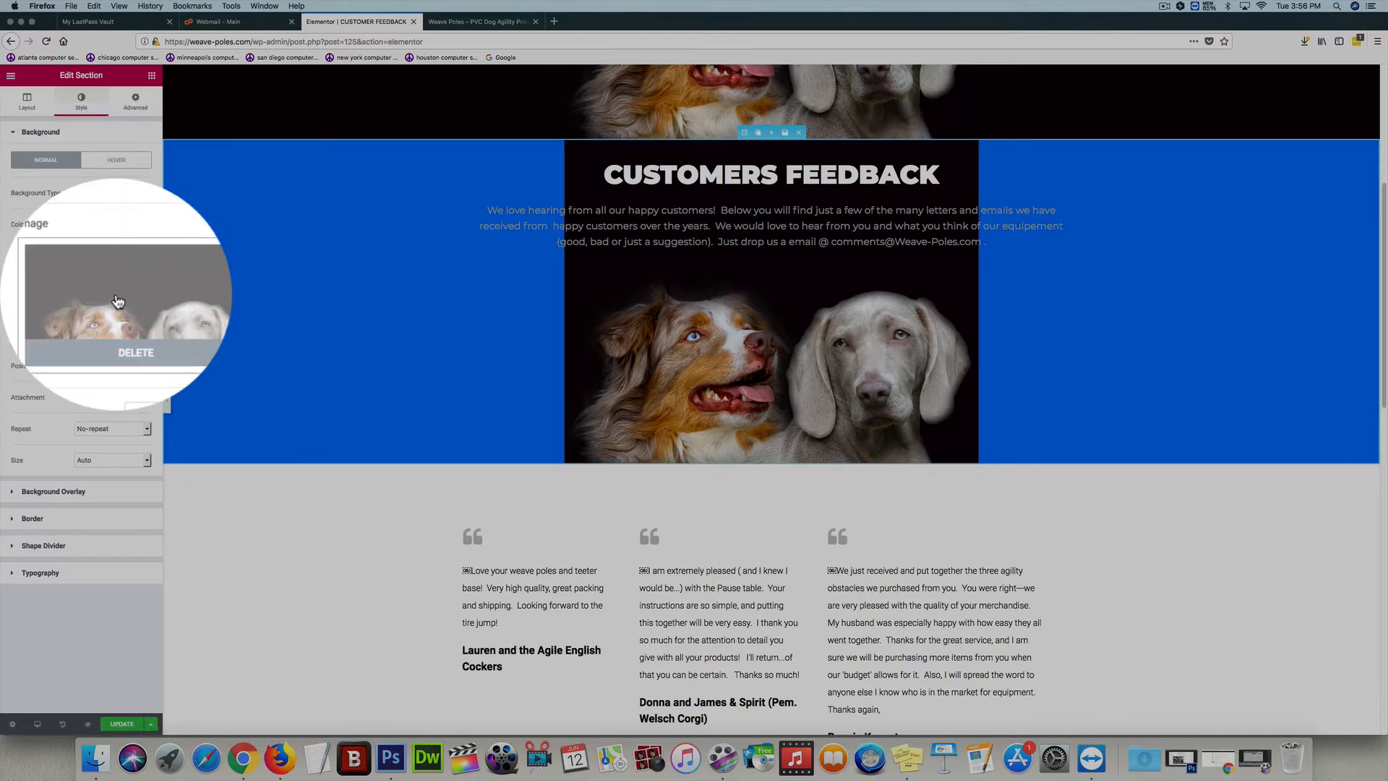
left_click(116, 331)
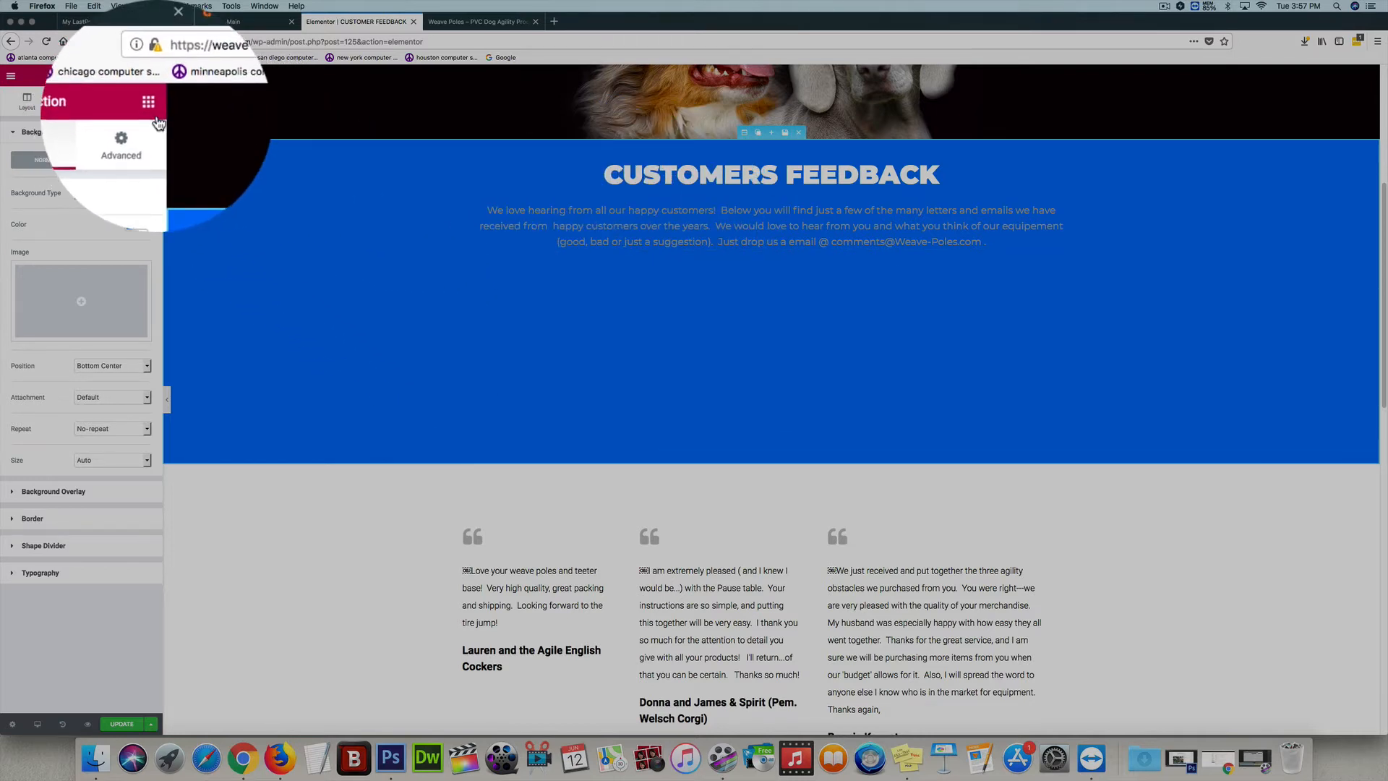
Try a Video widget below the intro text in the blue CUSTOMERS FEEDBACK section and remove it
left_click(153, 121)
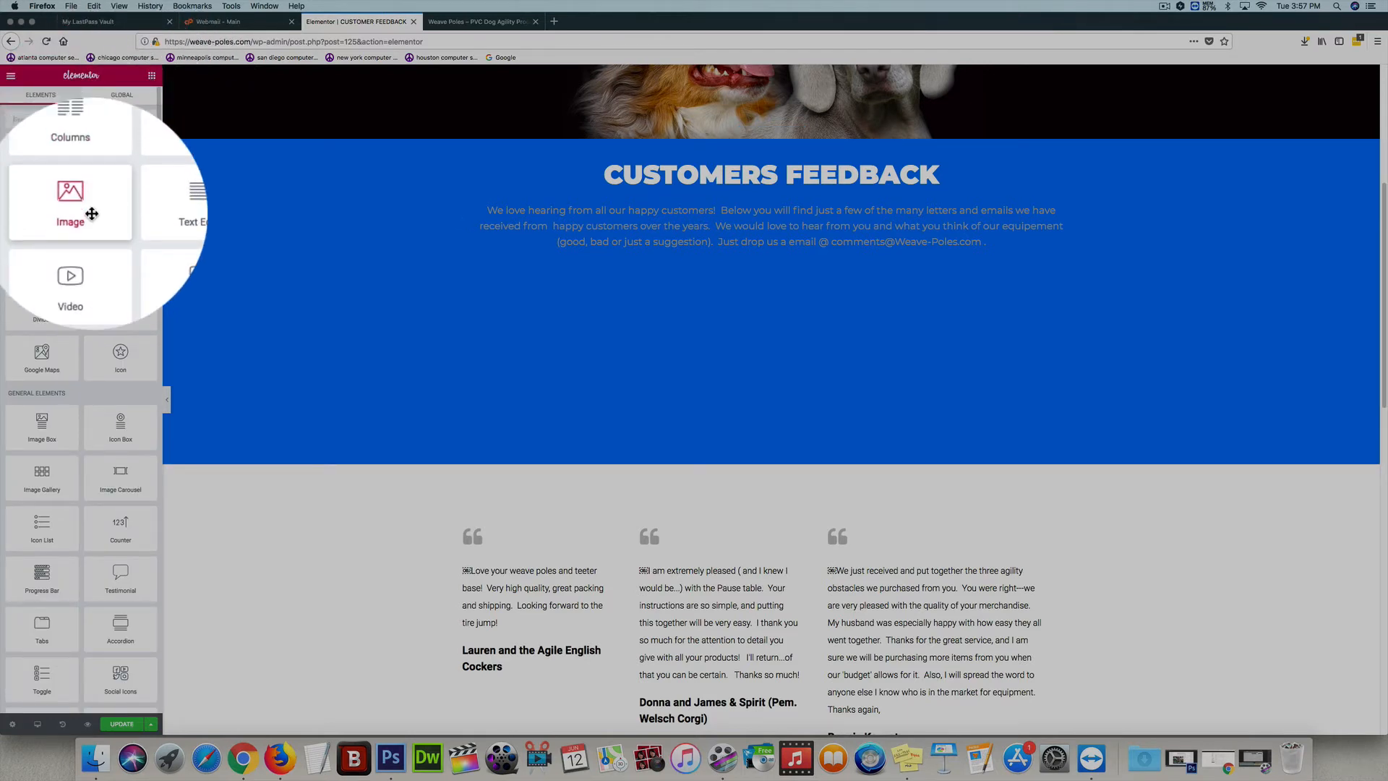
left_click_drag(76, 259, 784, 258)
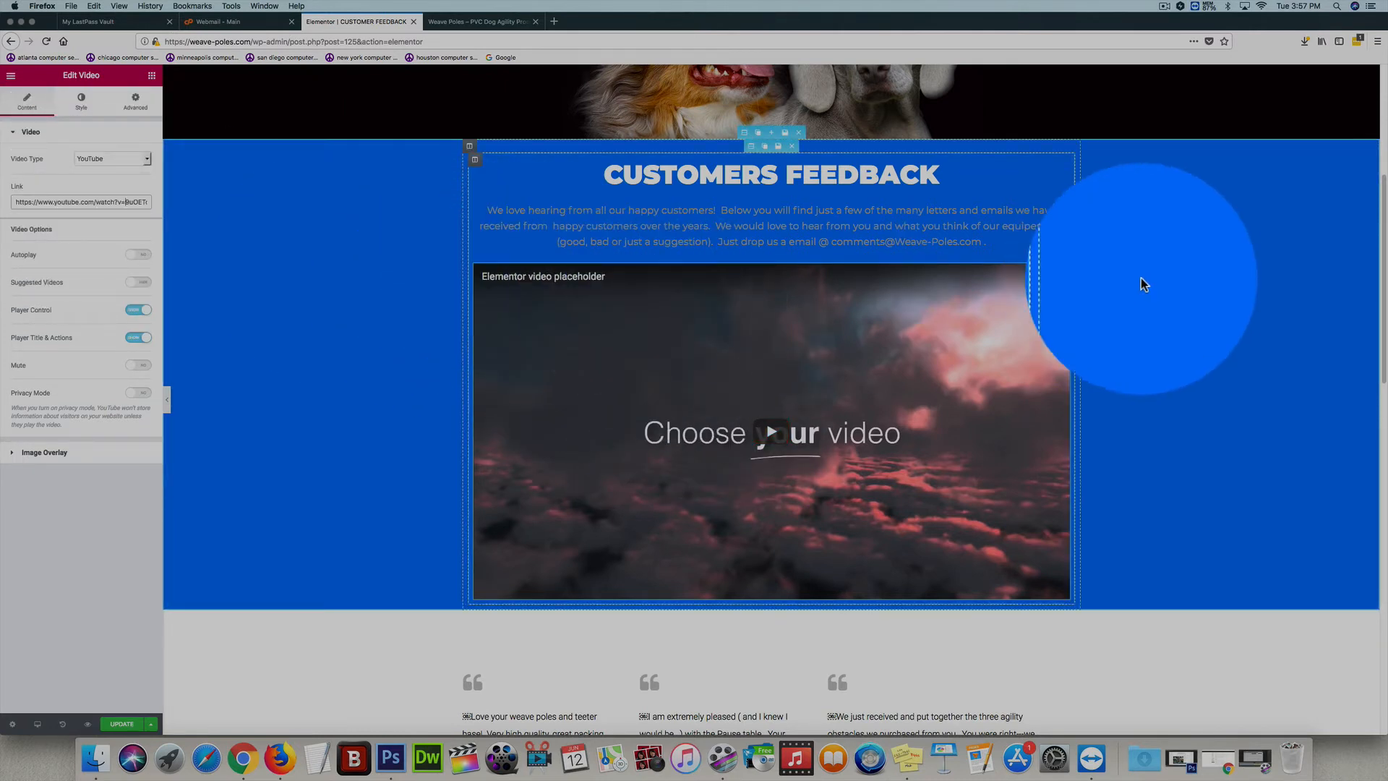
left_click(1035, 269)
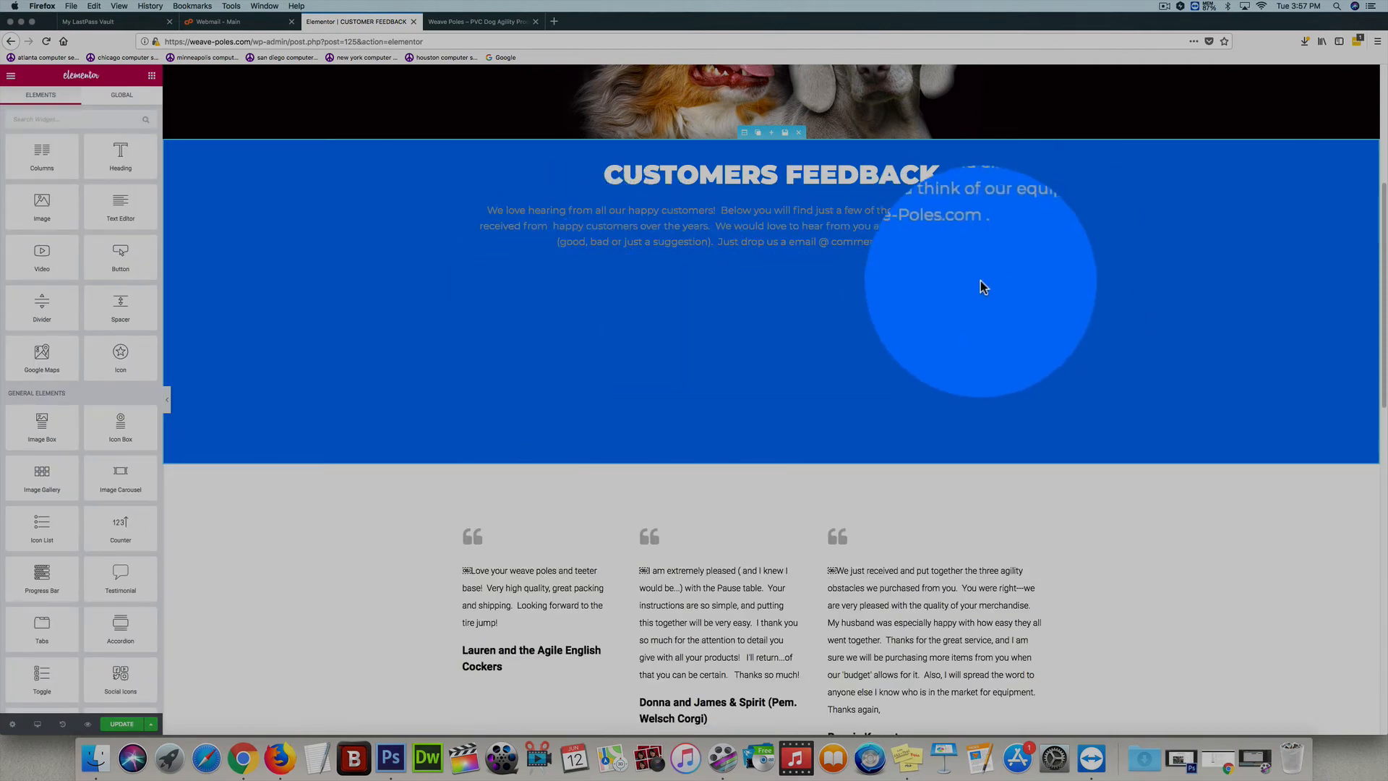
Insert a two-column block below the blue section's intro text and fill both columns with Image widgets, duplicating the first for the right column
left_click_drag(43, 153, 767, 263)
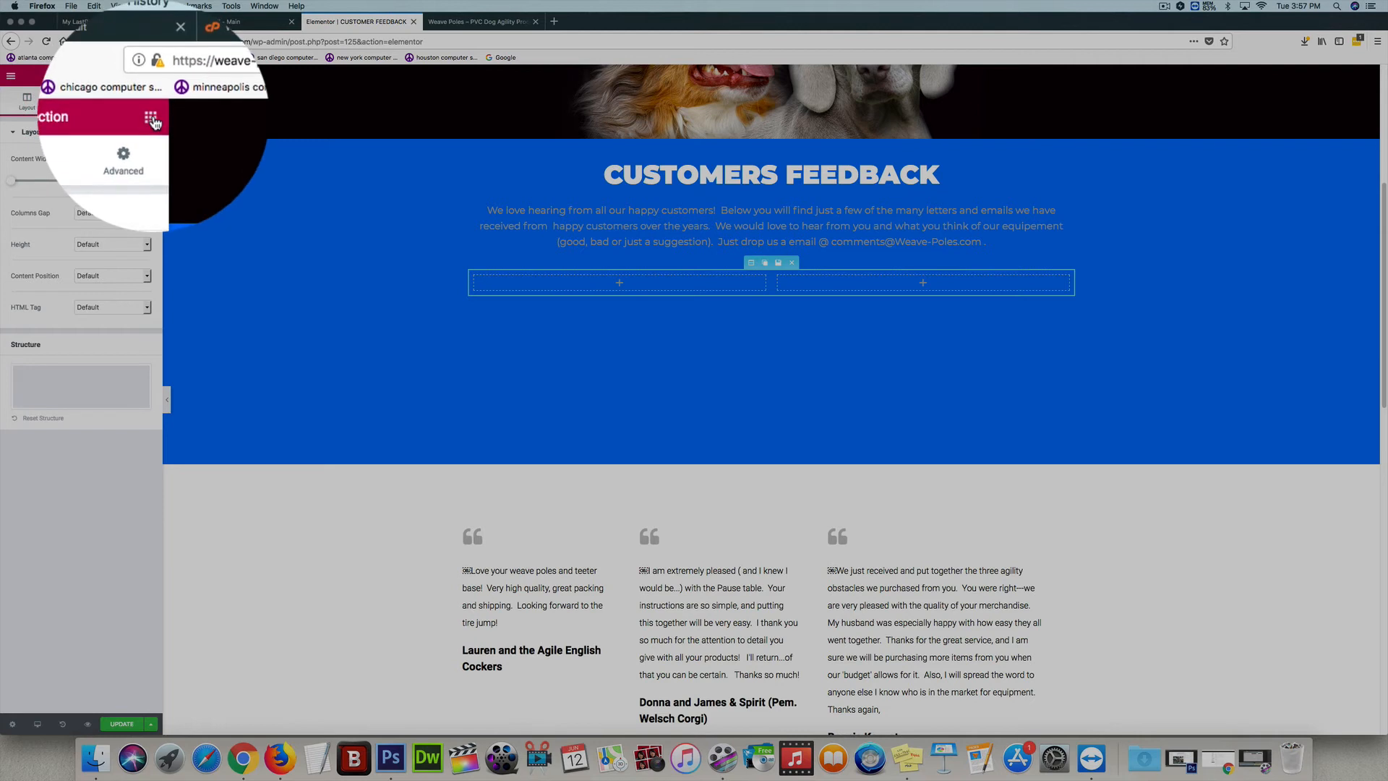
left_click(151, 75)
left_click_drag(42, 206, 627, 292)
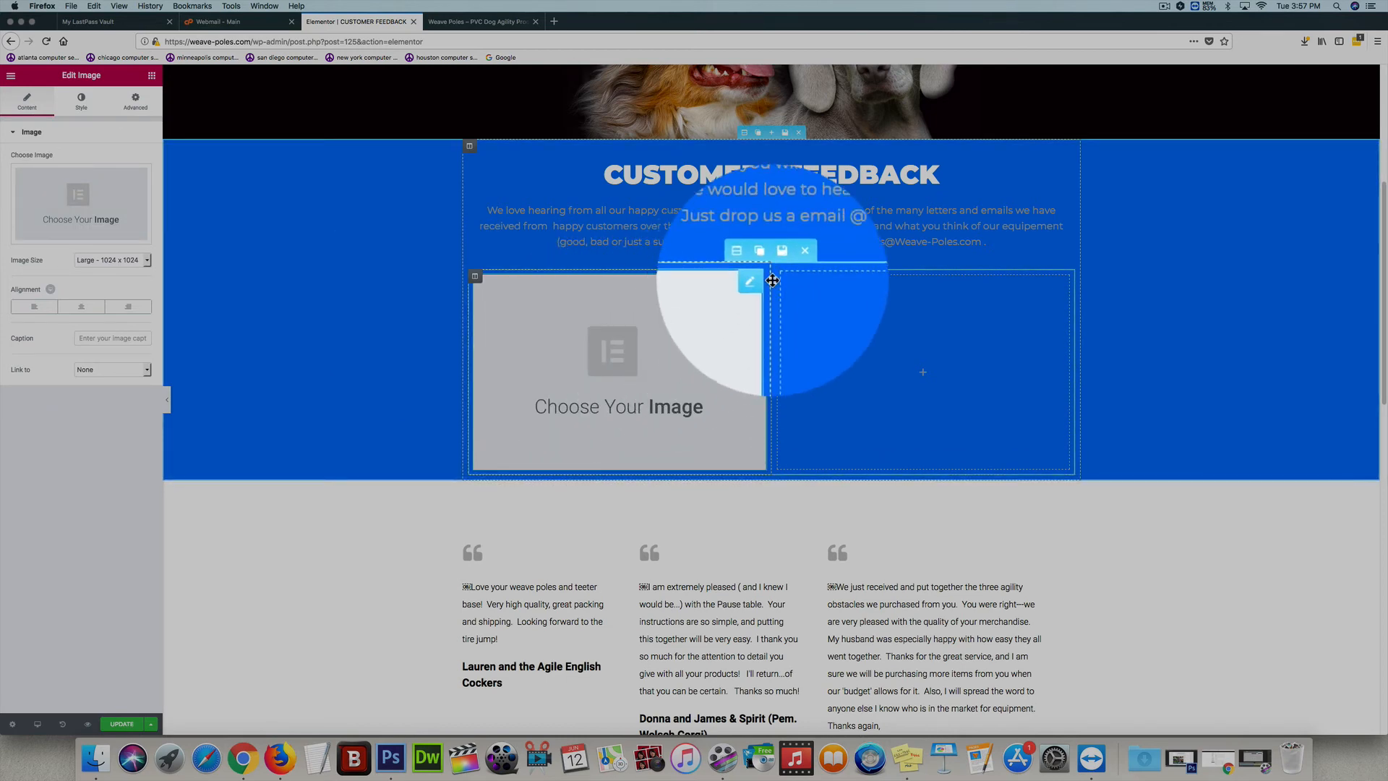
left_click(744, 280)
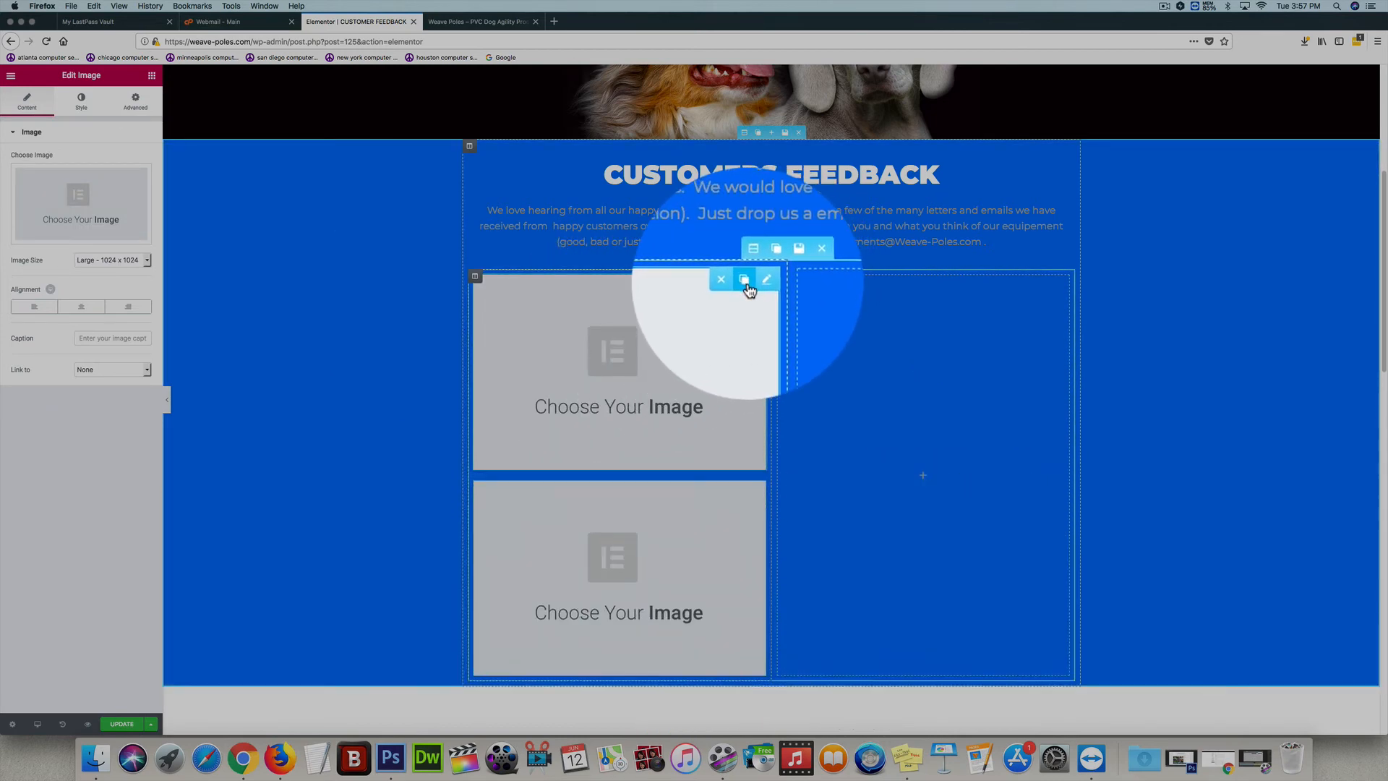
left_click_drag(686, 344, 856, 346)
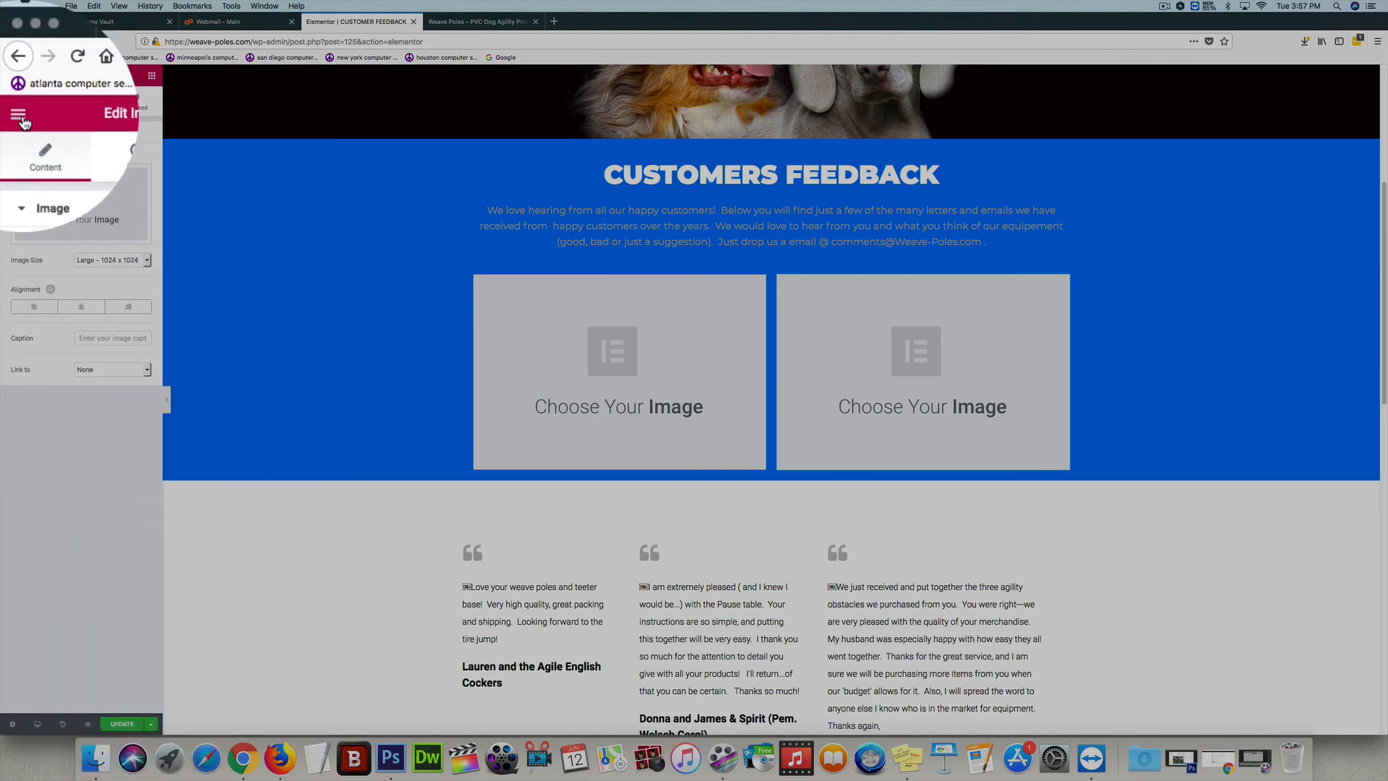
Exit the page editor to the WordPress dashboard, leaving the page without saving the changes
left_click(11, 75)
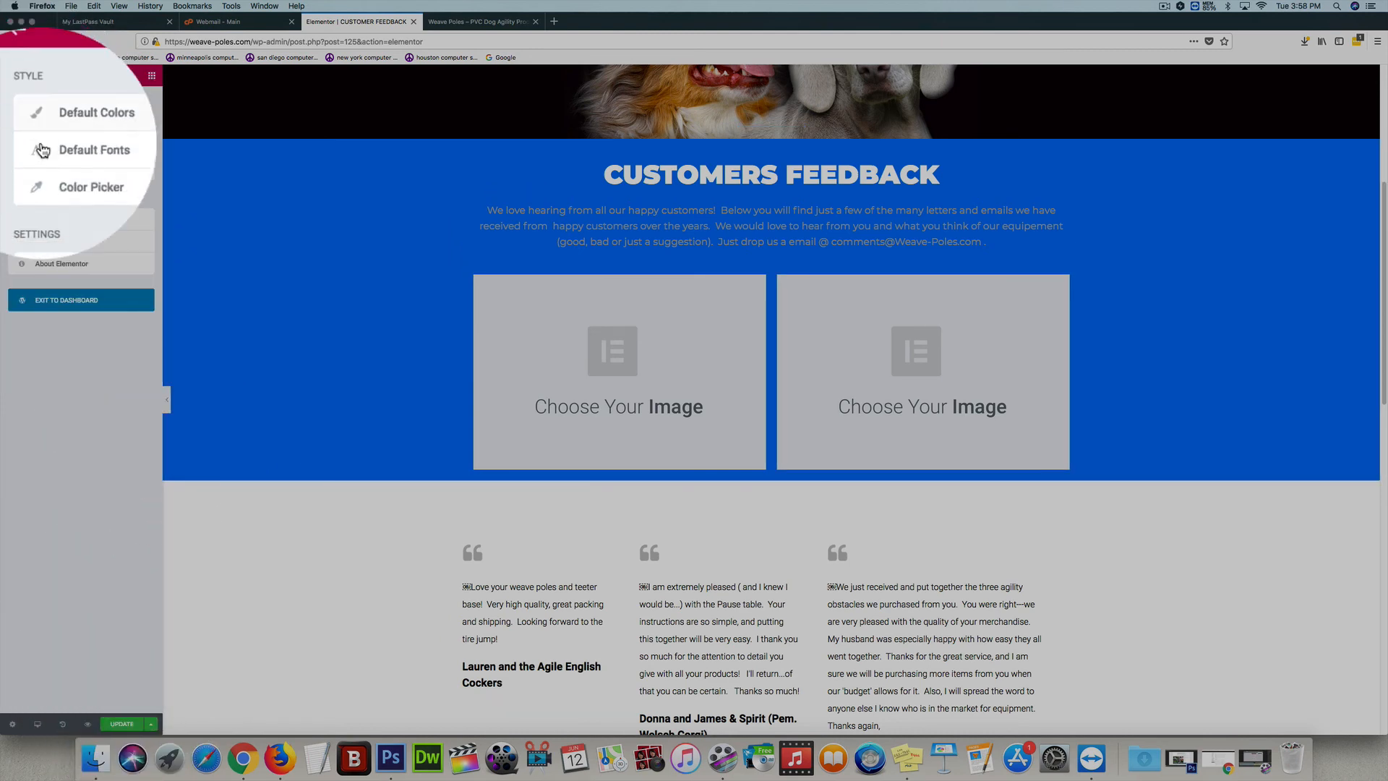
left_click(116, 303)
left_click(815, 326)
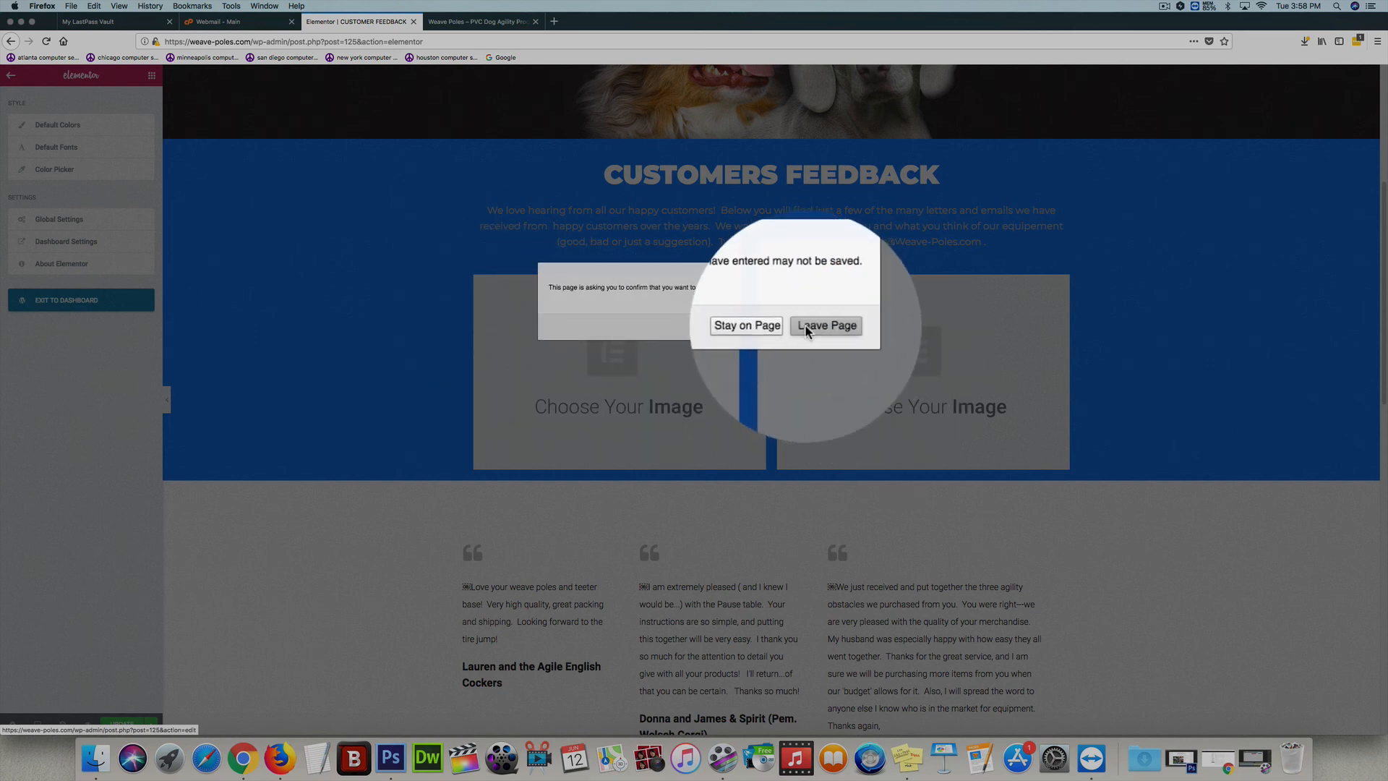